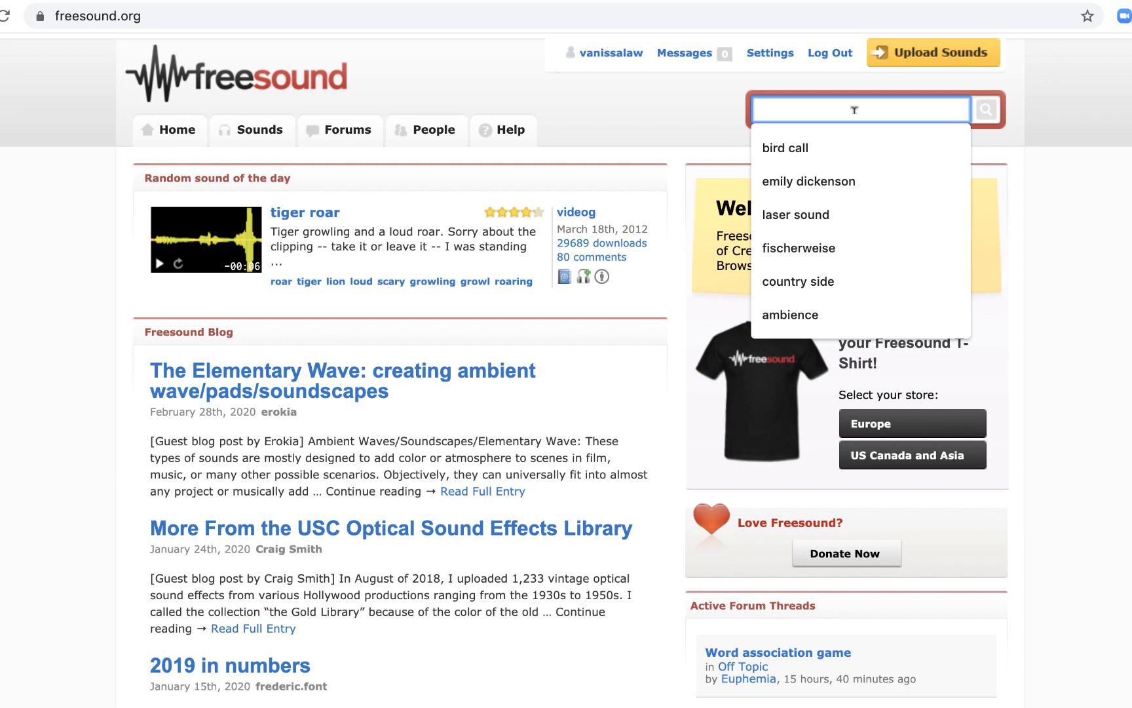
# Search the sound library for "bulbul" and preview red_vented_bulbul.wav.
pyautogui.write('bulbul')
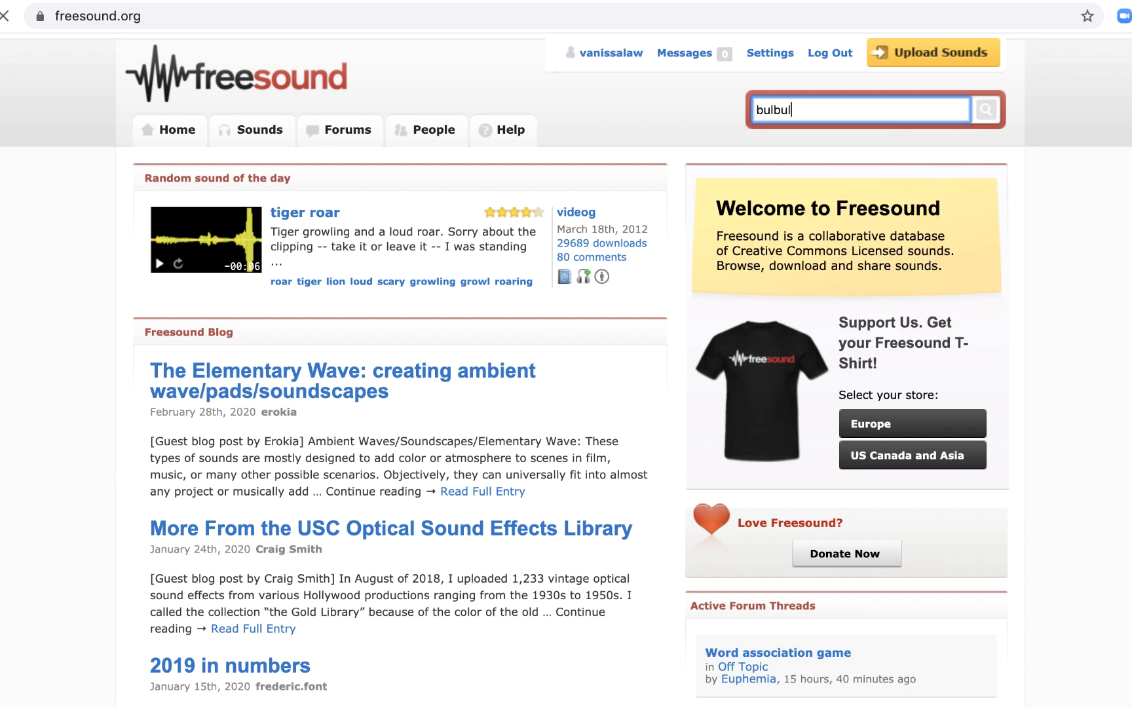
pyautogui.press('Return')
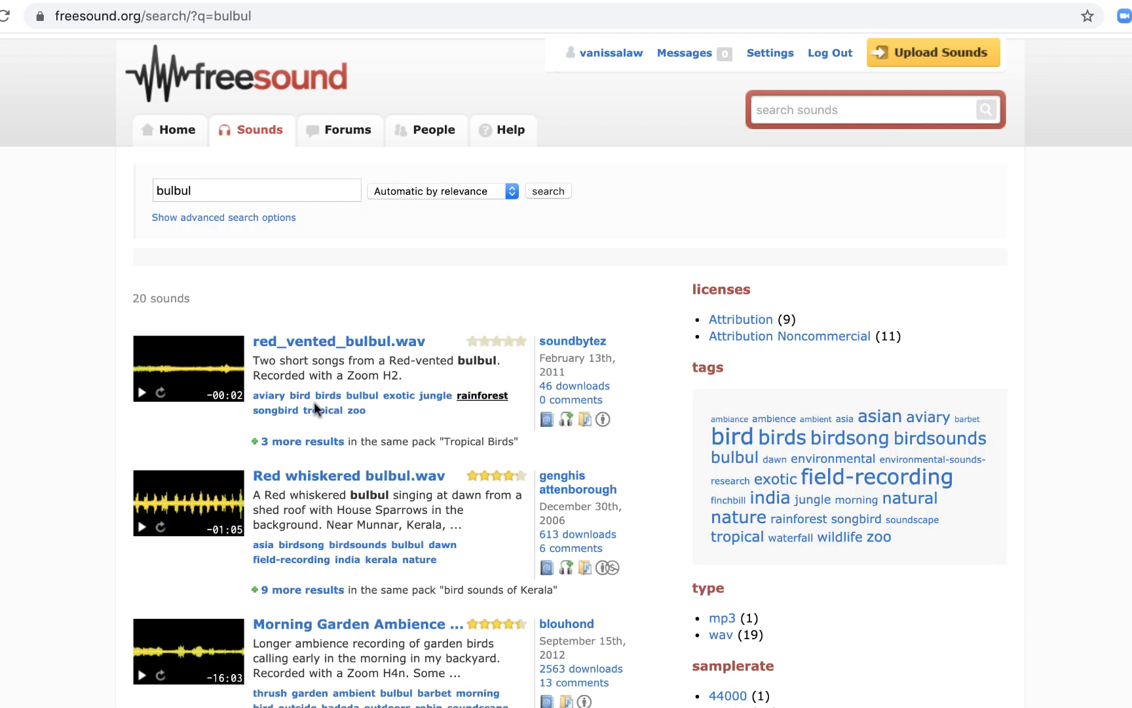
pyautogui.click(142, 395)
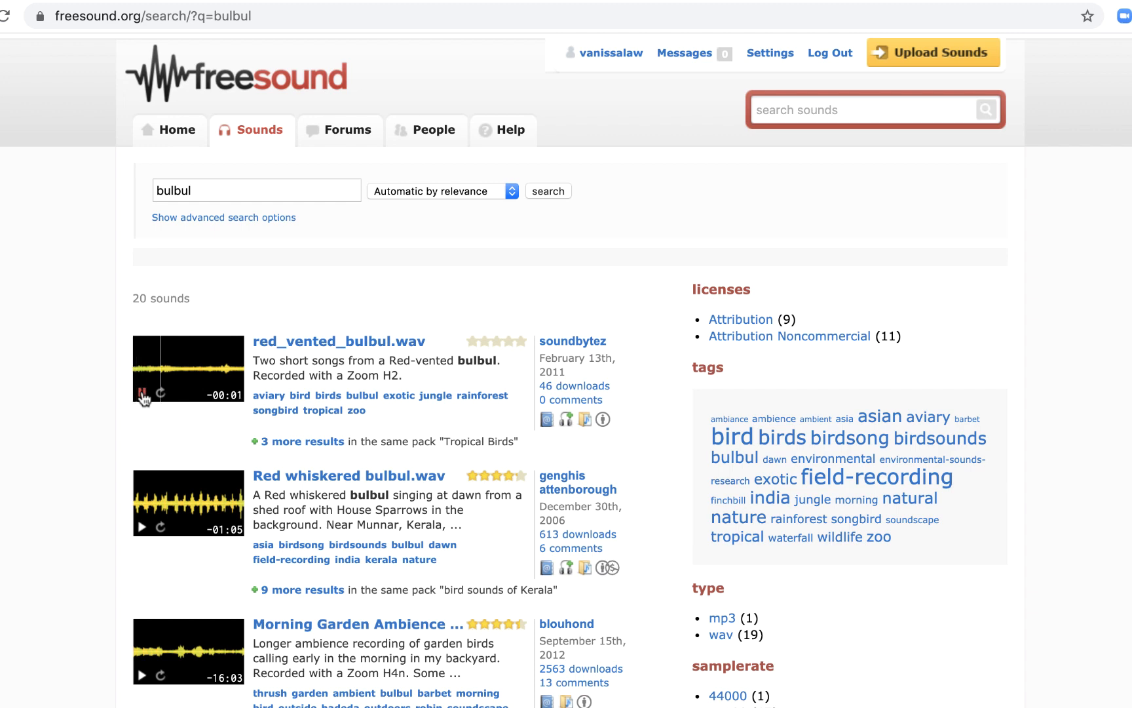
# Preview Red whiskered bulbul.wav and open its sound page.
pyautogui.scroll(-2, 151, 488)
pyautogui.click(140, 488)
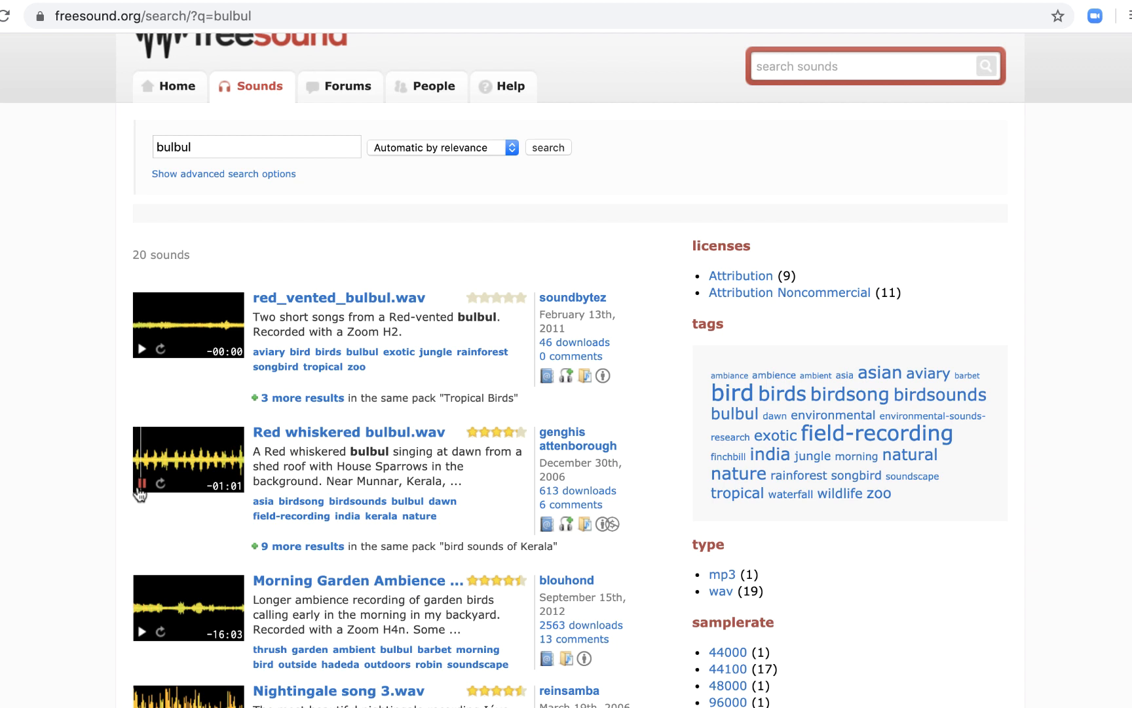
pyautogui.click(298, 436)
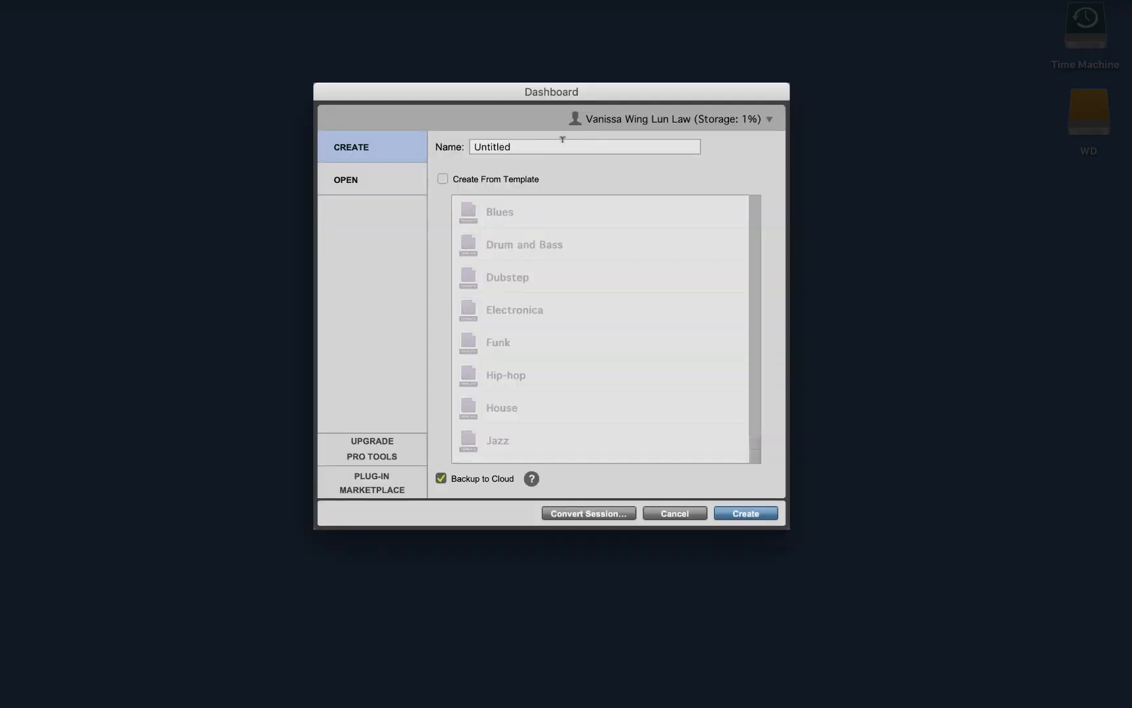
# In Pro Tools First, create a blank project named "Project Demo" with Backup to Cloud turned off.
pyautogui.press('super+a')
pyautogui.write('Proj')
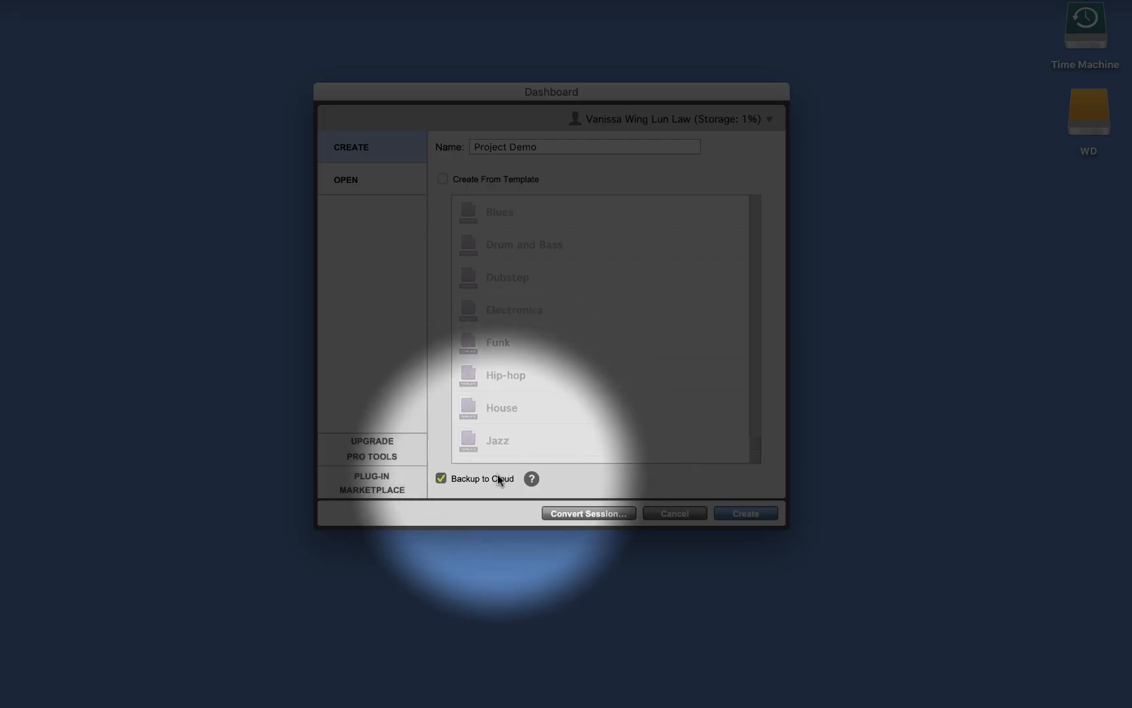
pyautogui.click(497, 476)
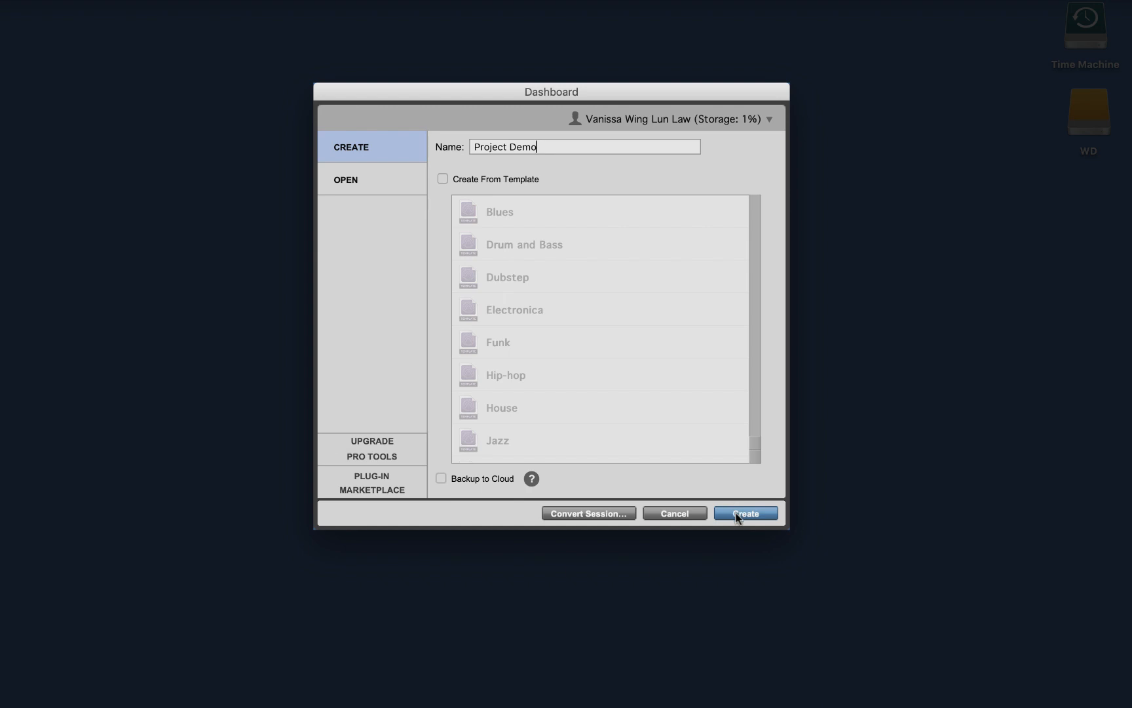
pyautogui.click(736, 515)
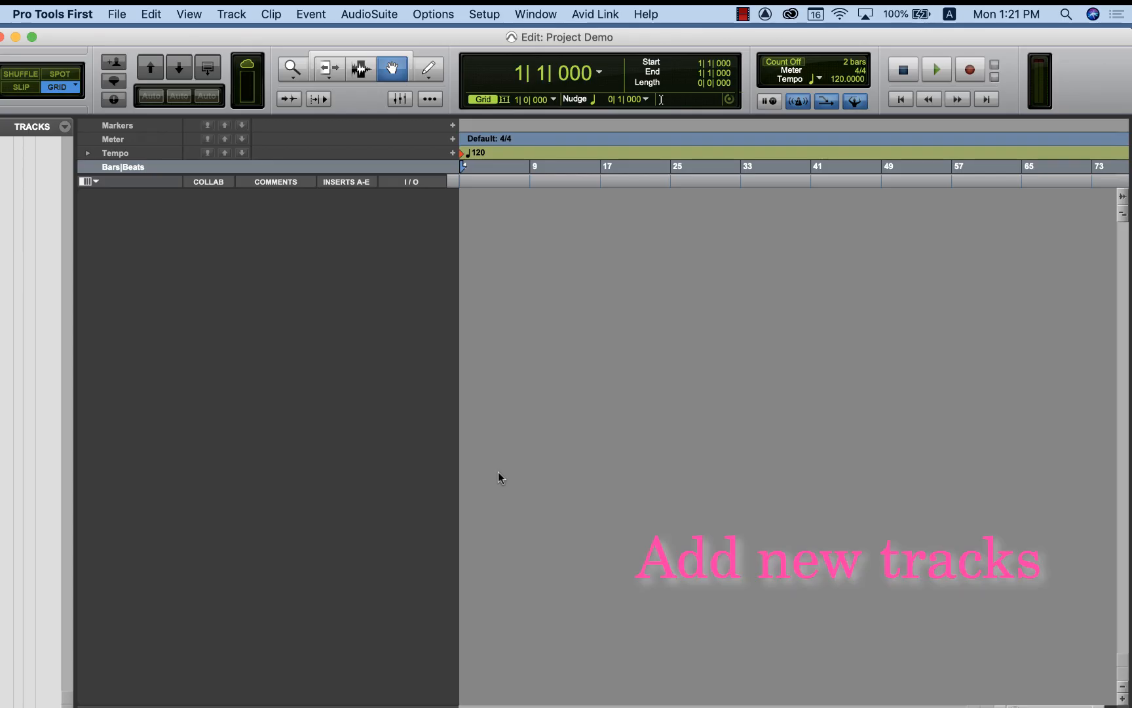
# Create three new stereo audio tracks in Ticks with the name Audio.
pyautogui.click(232, 14)
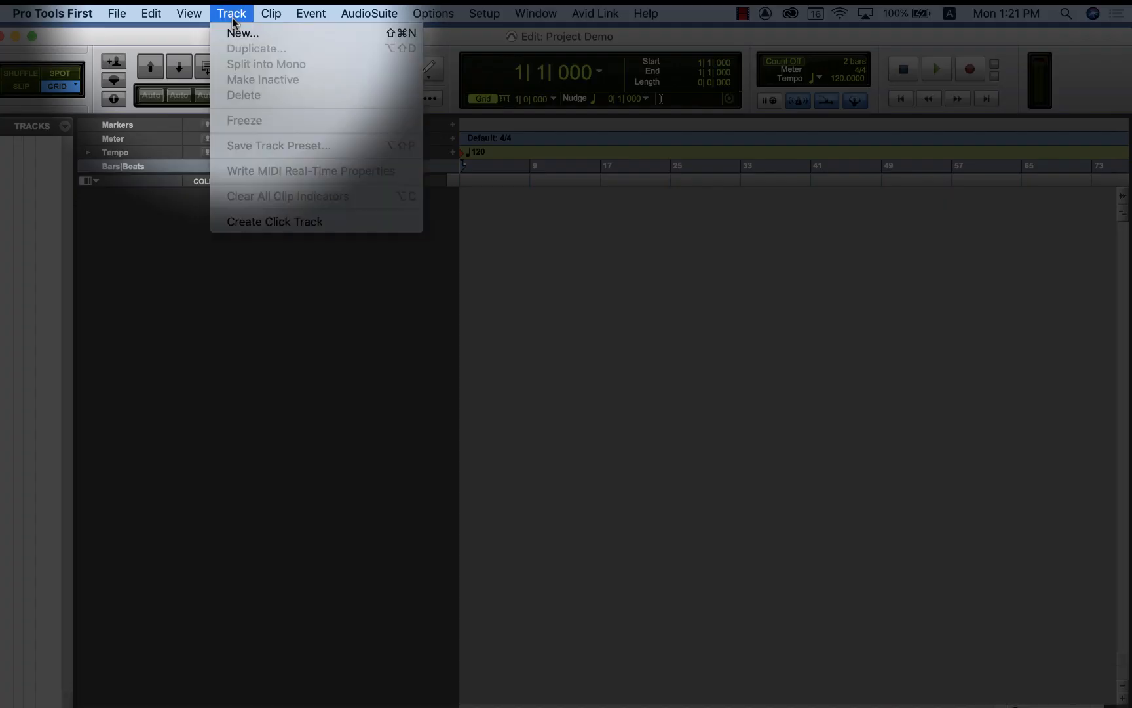
pyautogui.click(239, 32)
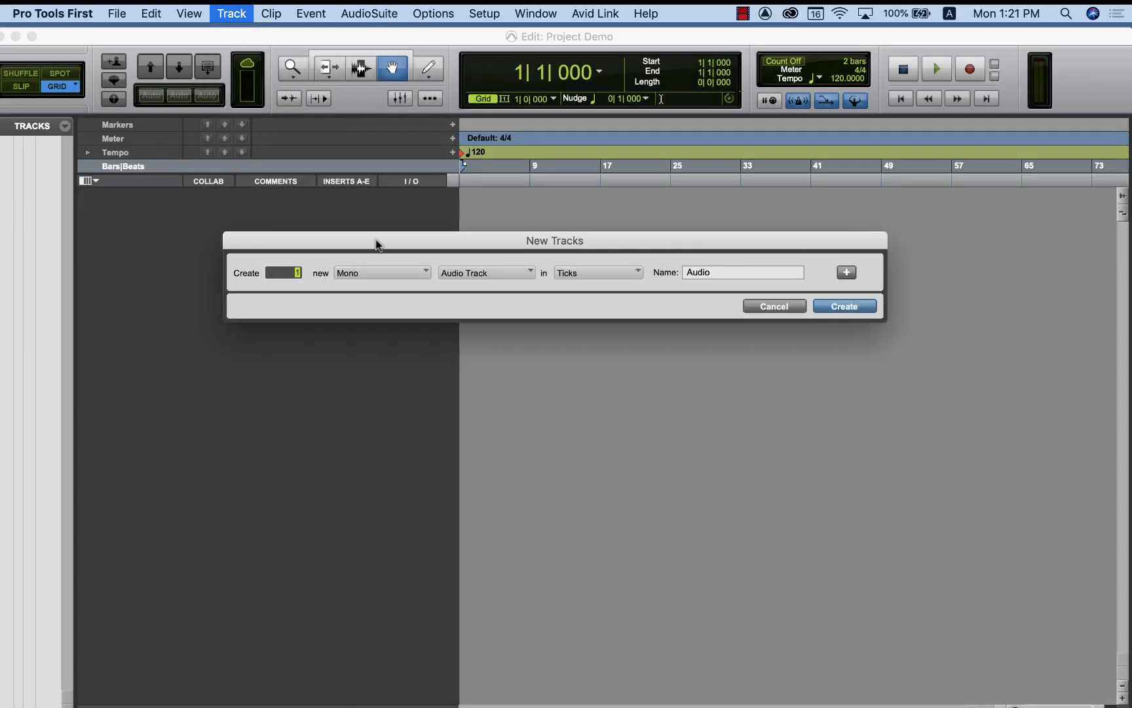
pyautogui.click(374, 275)
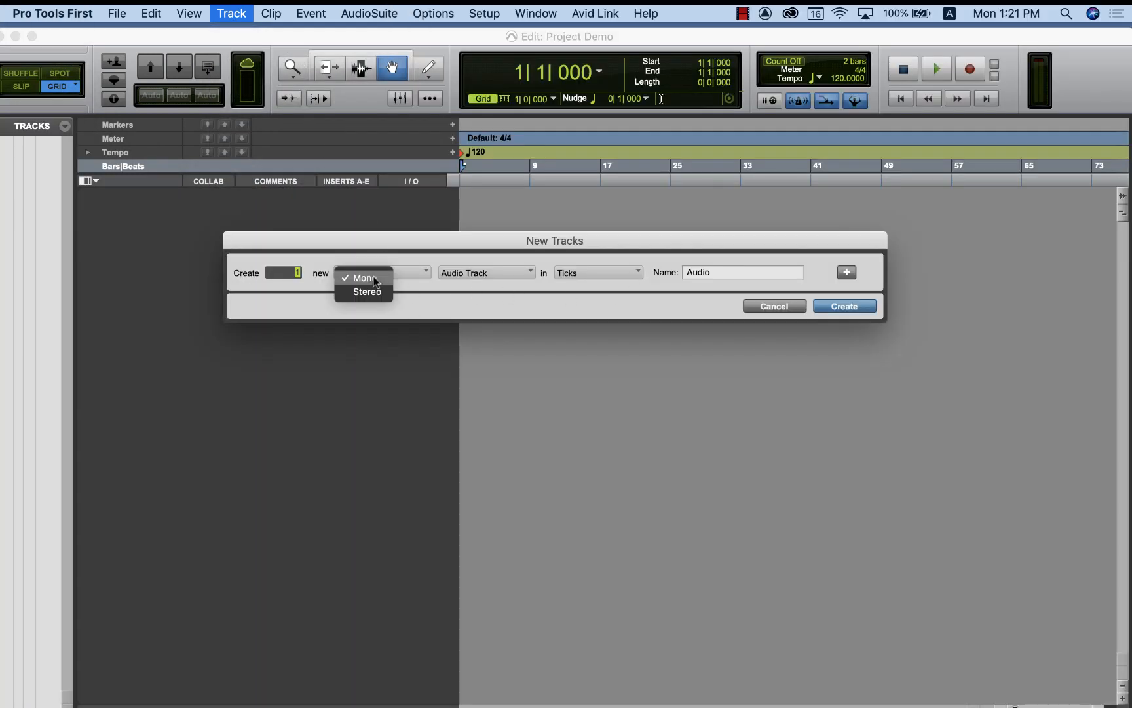
pyautogui.click(368, 292)
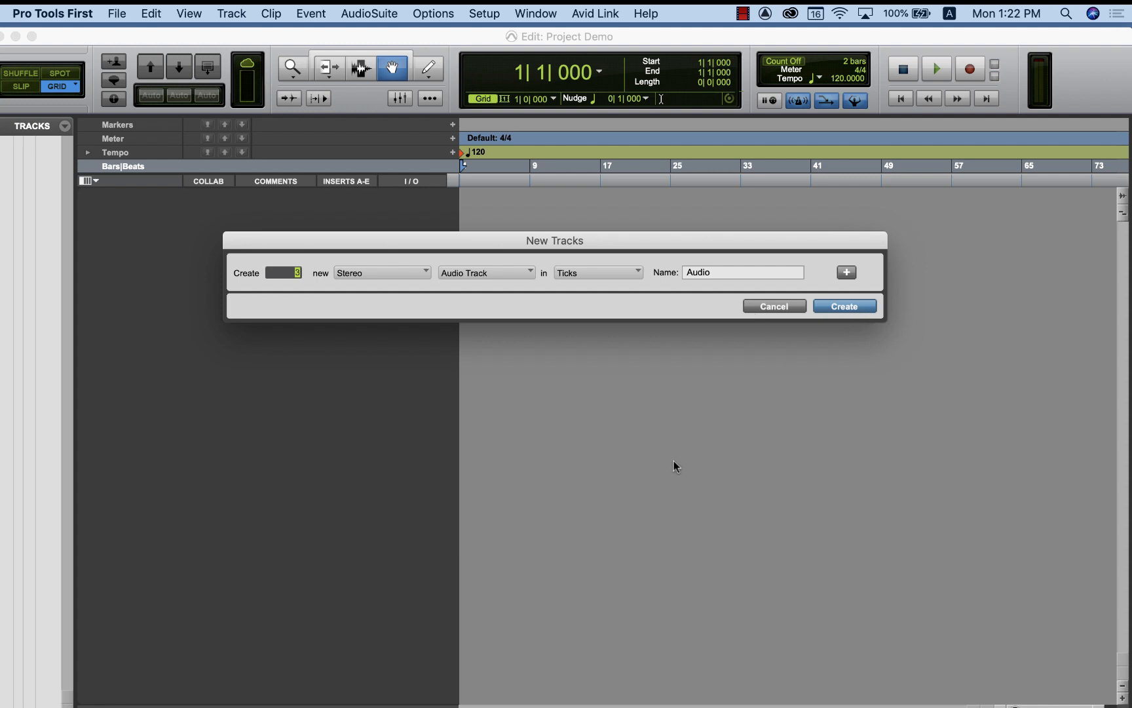
pyautogui.press('Return')
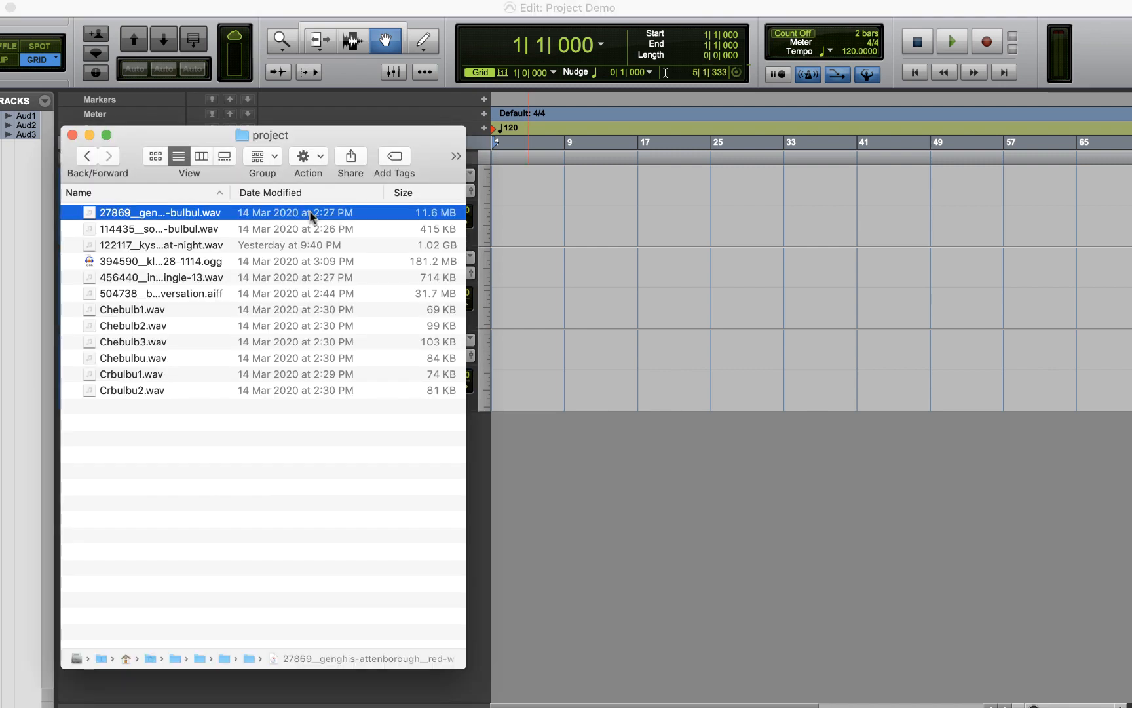
# Import the 27869 red-whiskered-bulbul WAV file onto Audio 1 and move the clip to the start of the timeline.
pyautogui.moveTo(308, 212); pyautogui.dragTo(516, 224)
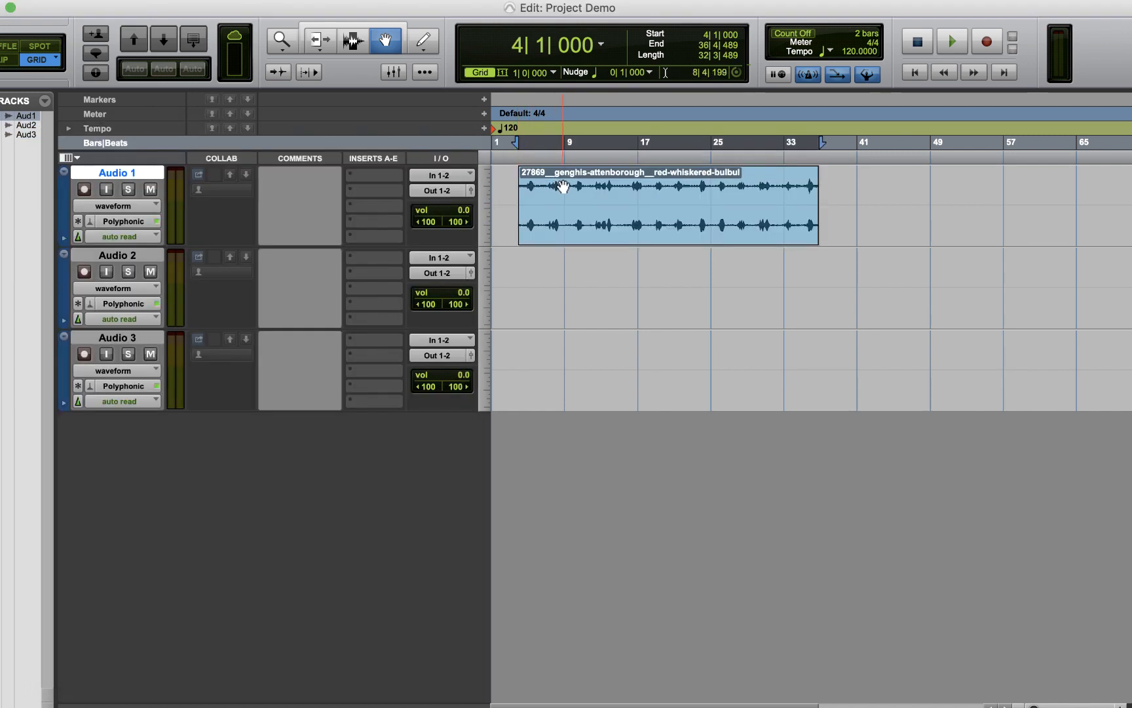
pyautogui.moveTo(561, 185); pyautogui.dragTo(542, 193)
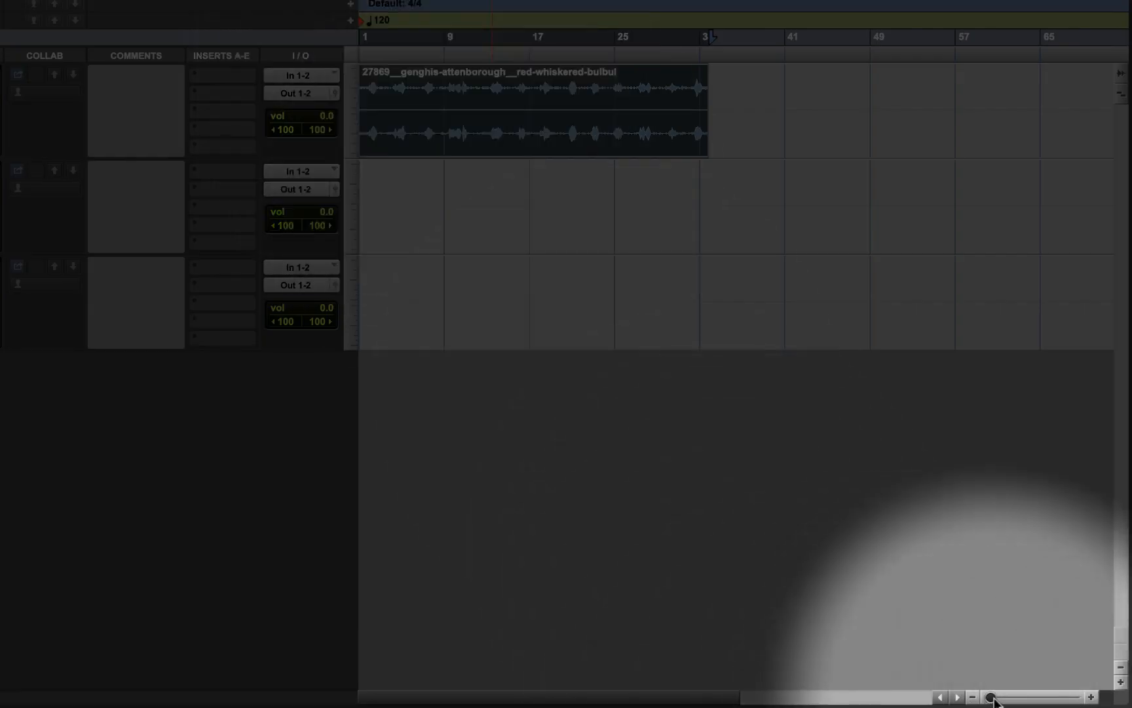
# Set the main counter's time format to Min:Secs.
pyautogui.moveTo(989, 700)
pyautogui.mouseDown()
pyautogui.moveTo(1014, 701)
pyautogui.moveTo(986, 699)
pyautogui.moveTo(996, 700)
pyautogui.mouseUp()
pyautogui.moveTo(997, 699); pyautogui.dragTo(999, 700)
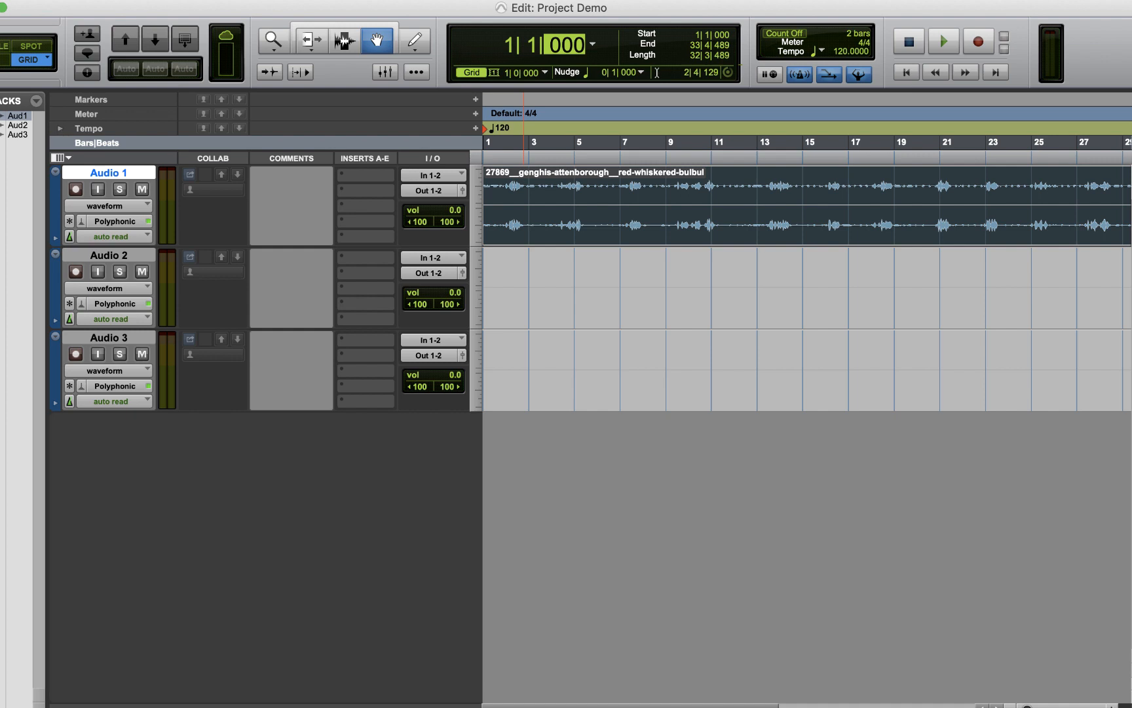
pyautogui.click(591, 46)
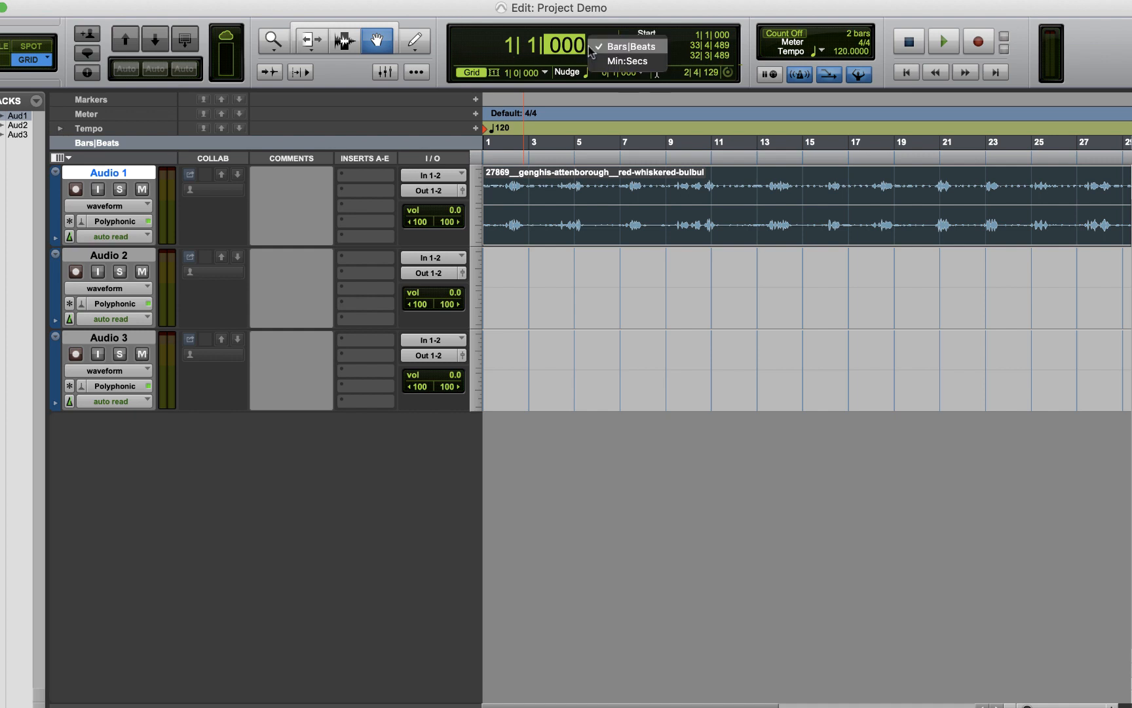
pyautogui.click(603, 57)
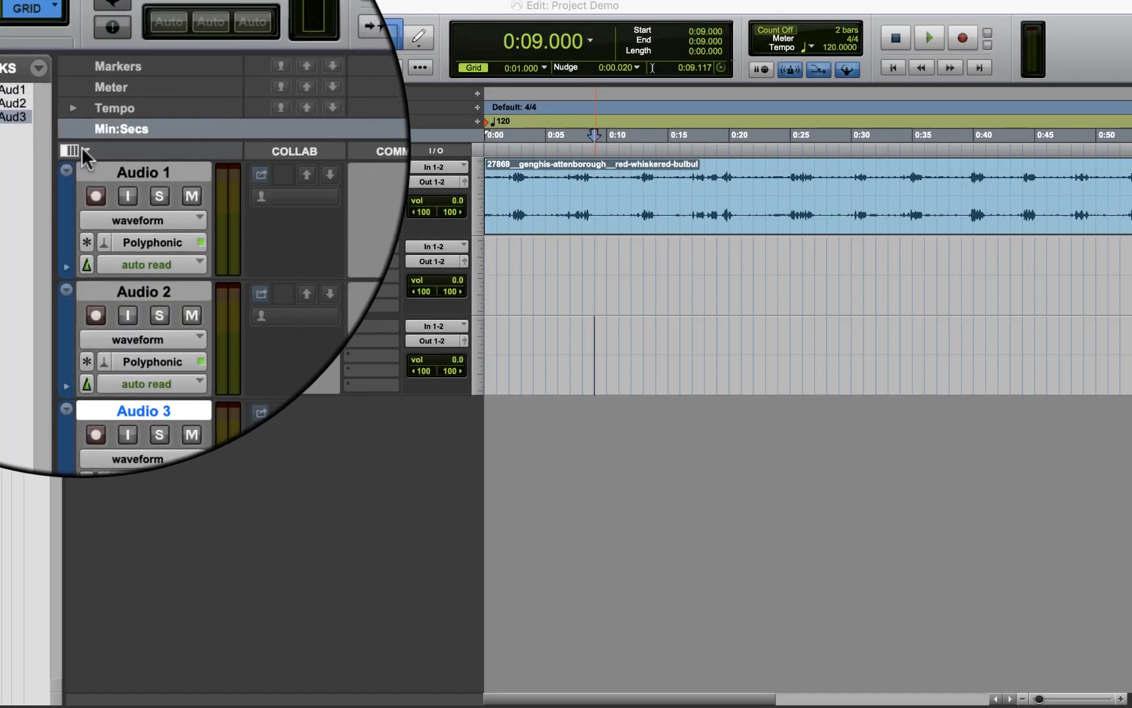
# Hide the Comments, Inserts A-E, I/O and Track Collaboration columns in the Edit window.
pyautogui.click(84, 150)
pyautogui.click(23, 181)
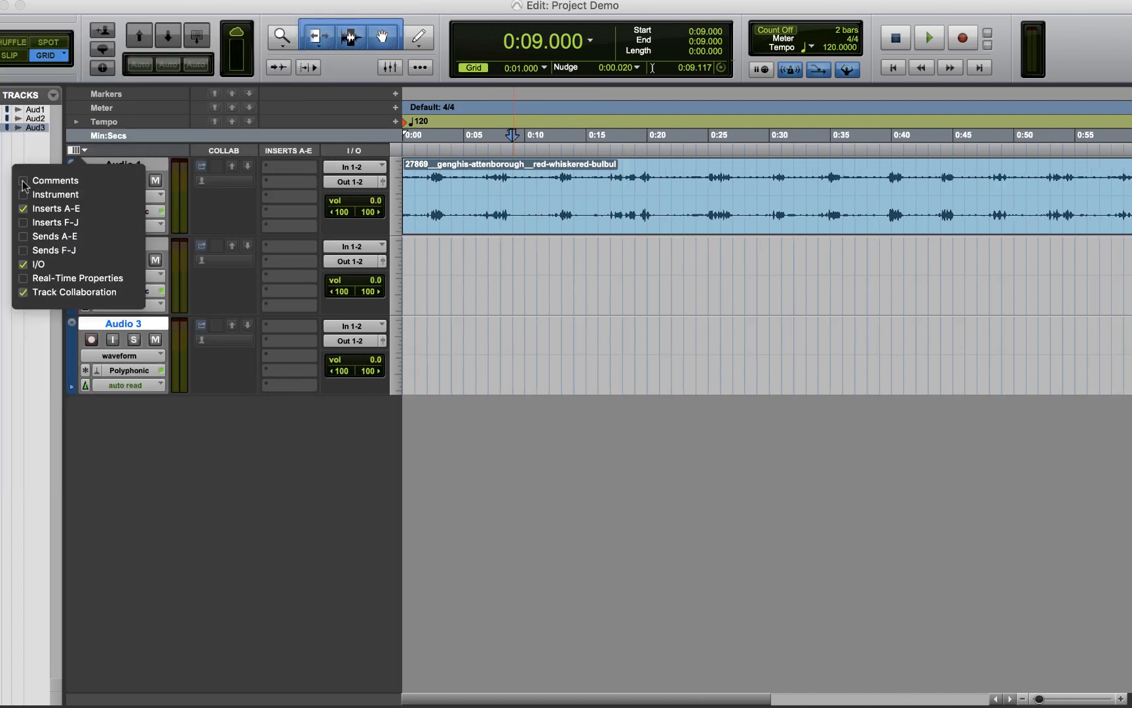
pyautogui.click(23, 208)
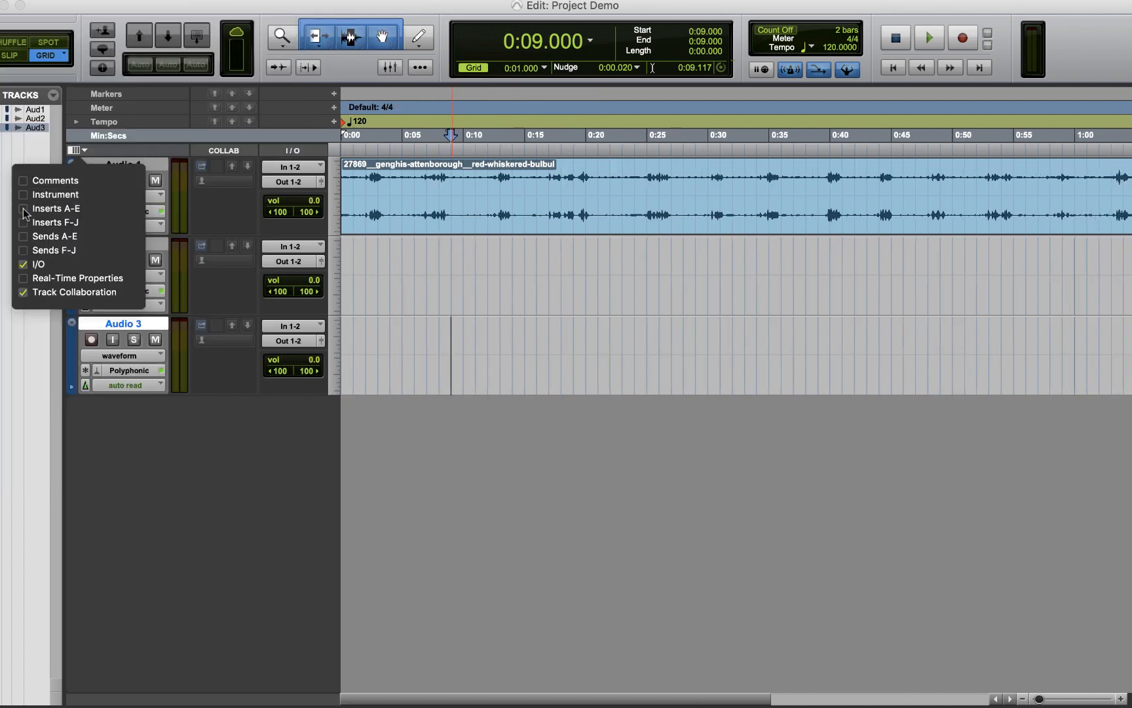
pyautogui.click(23, 265)
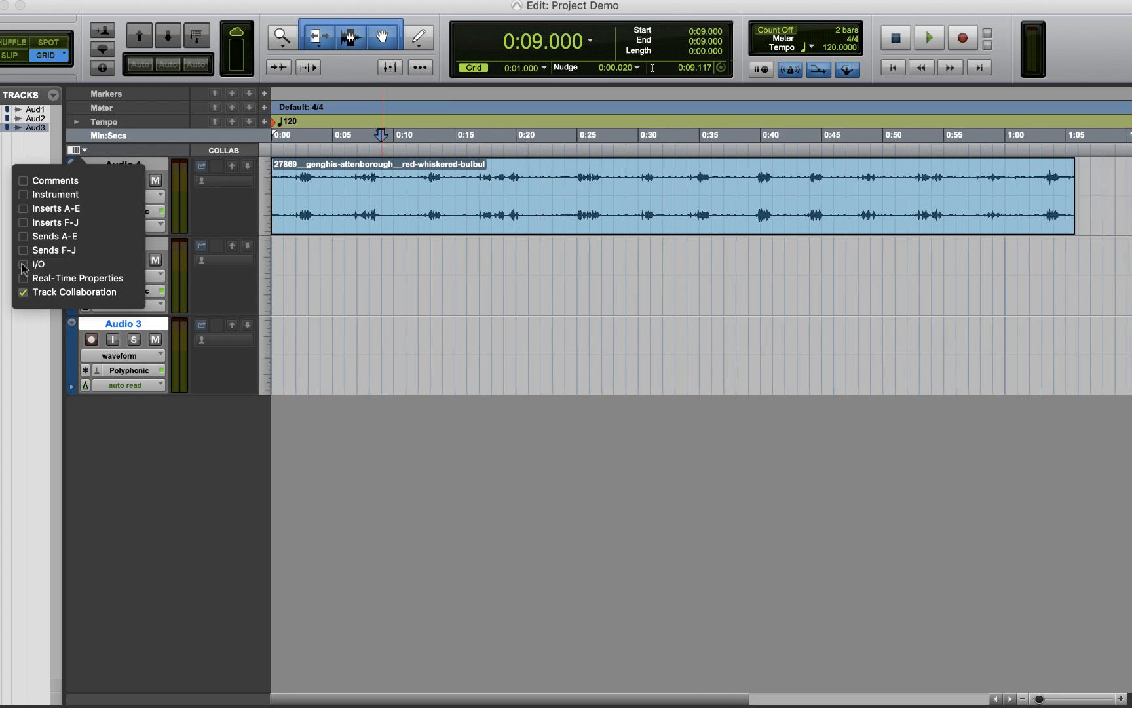
pyautogui.click(25, 293)
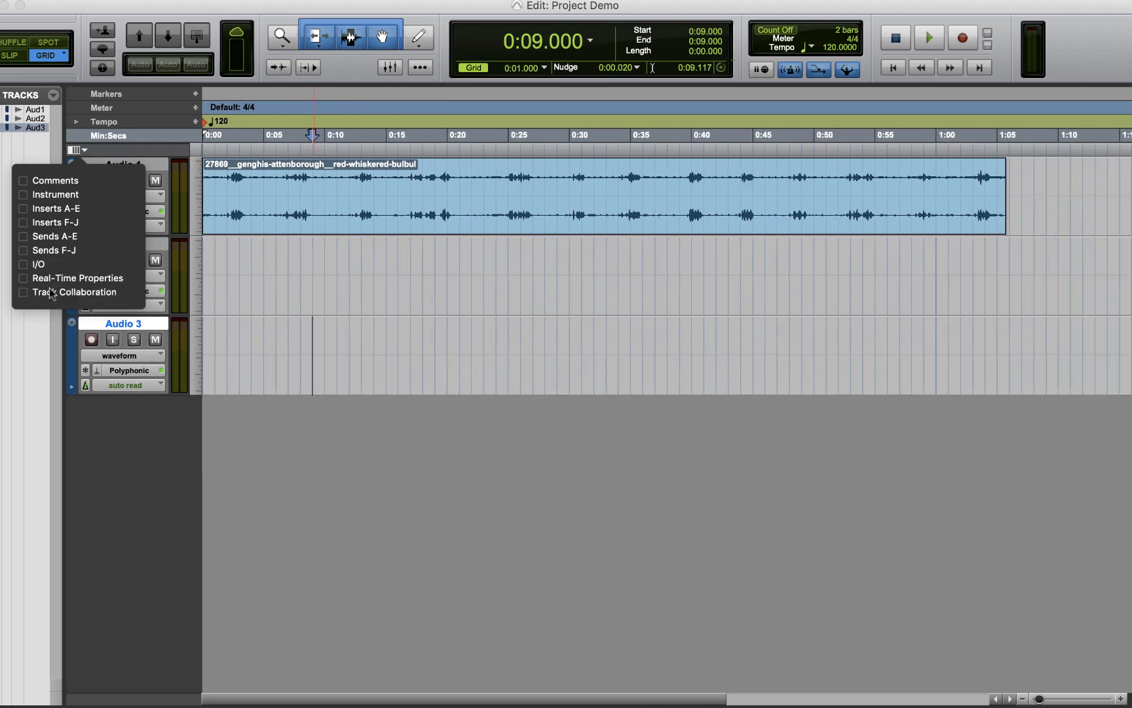
pyautogui.click(90, 155)
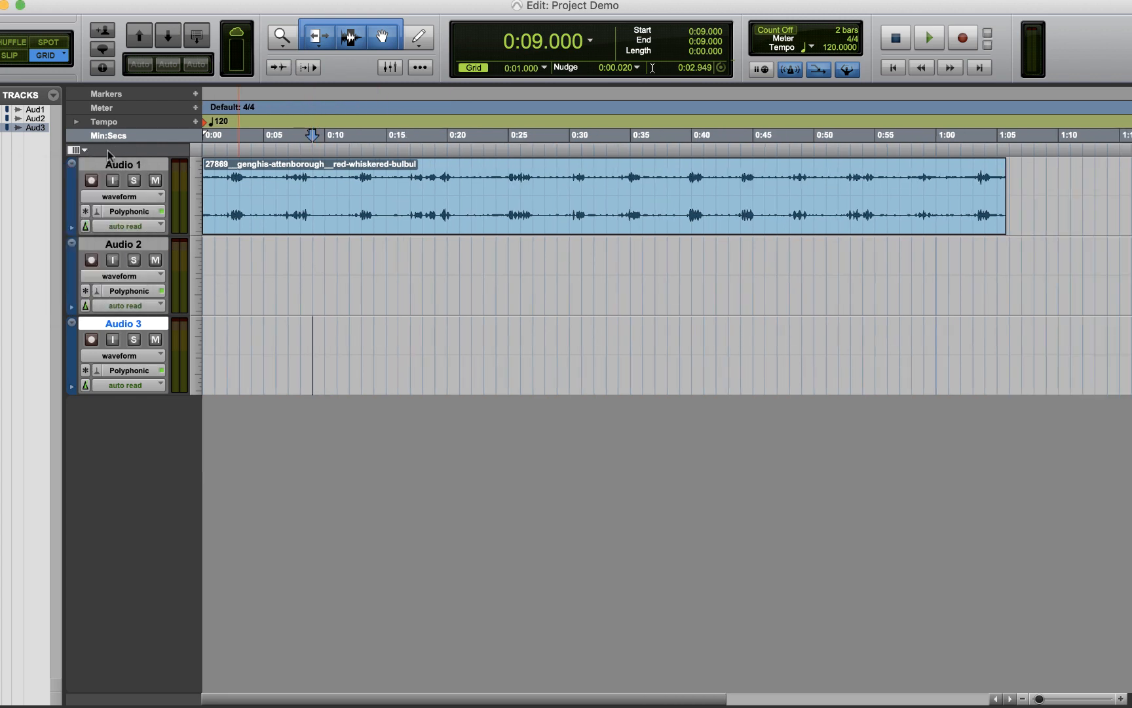
# Use the Smart Tool's Selector to select 0:24 to 0:28 in the bulbul clip and then clear the selection.
pyautogui.click(352, 32)
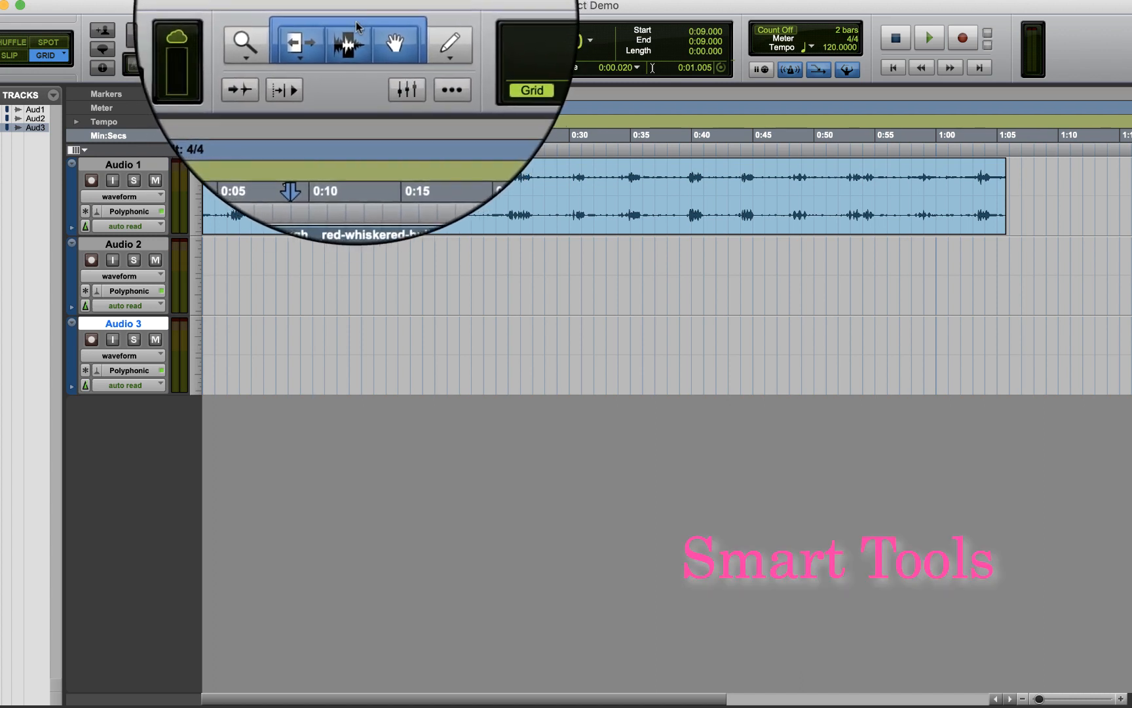
pyautogui.click(395, 26)
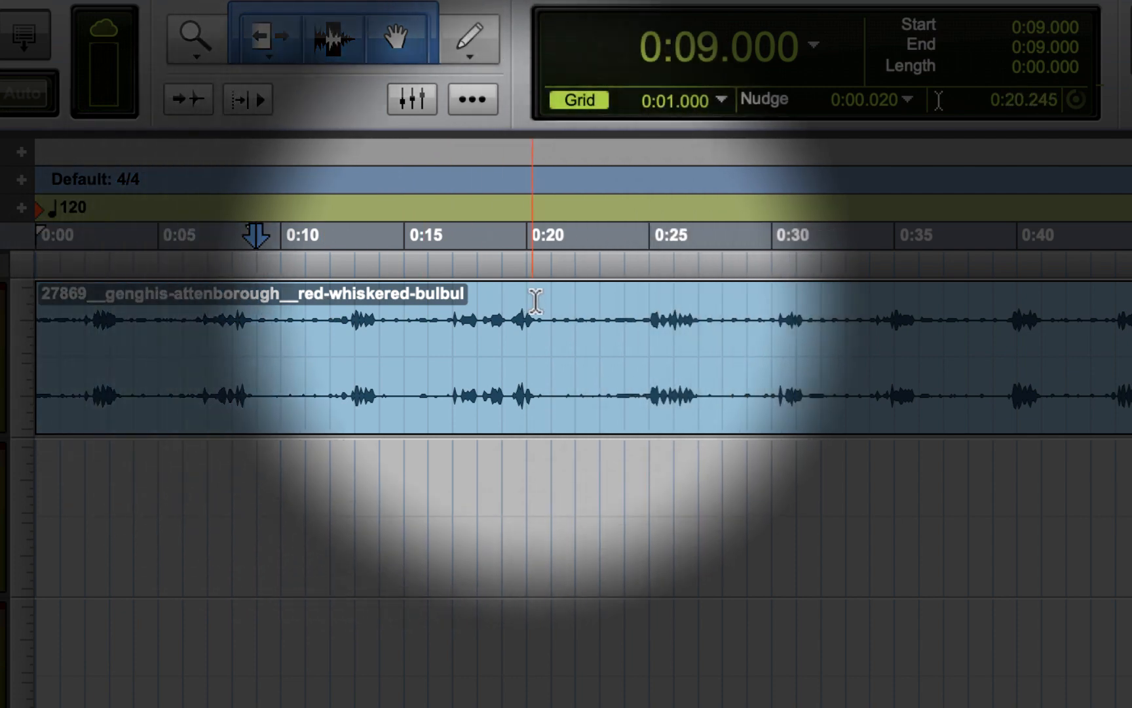
pyautogui.click(616, 303)
pyautogui.moveTo(616, 302); pyautogui.dragTo(711, 303)
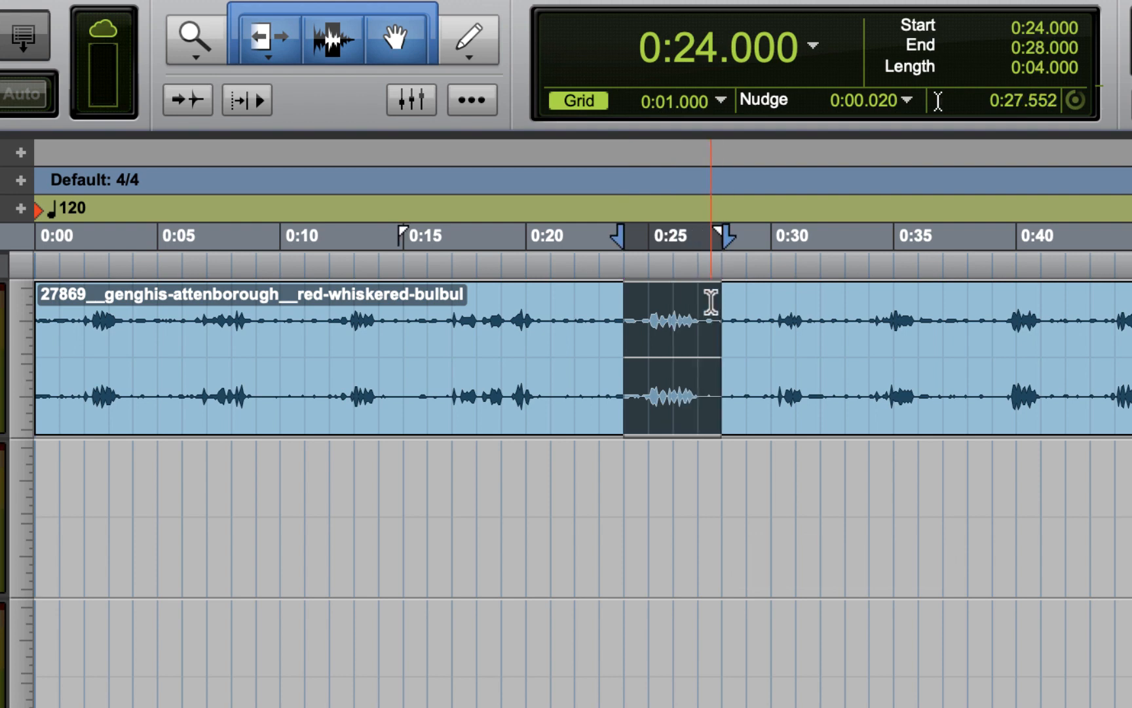
pyautogui.click(674, 458)
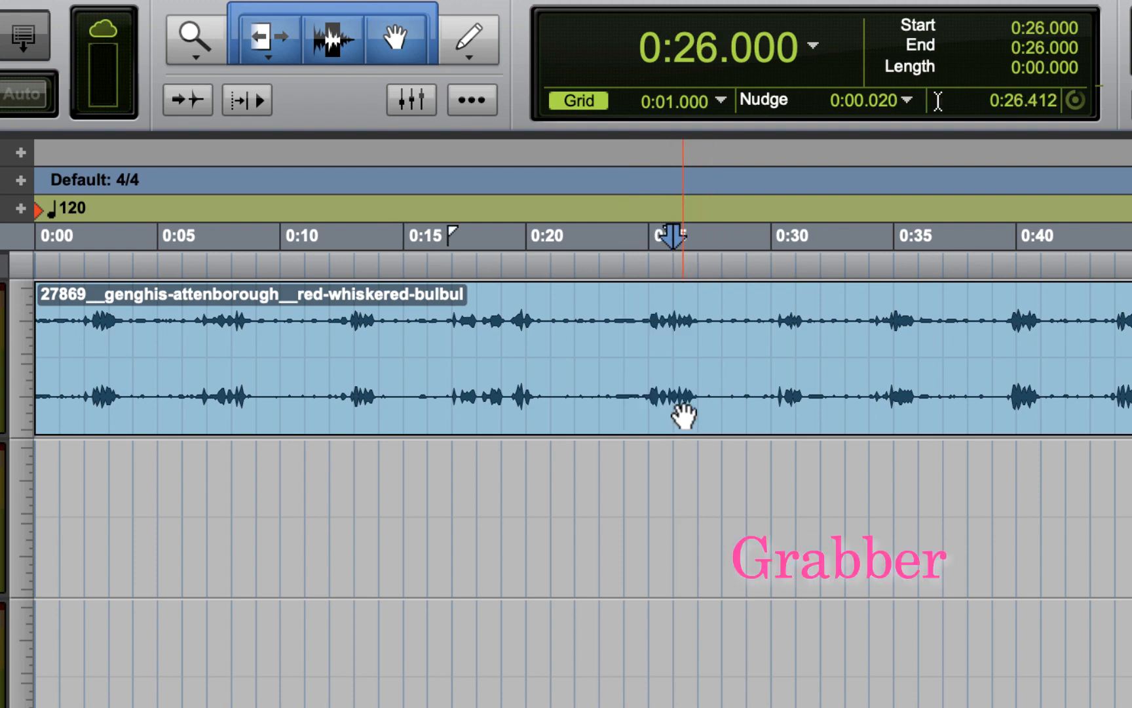
# Select the whole bulbul clip with the Grabber and try trimming its end with the Trim tool.
pyautogui.moveTo(683, 415); pyautogui.dragTo(652, 399)
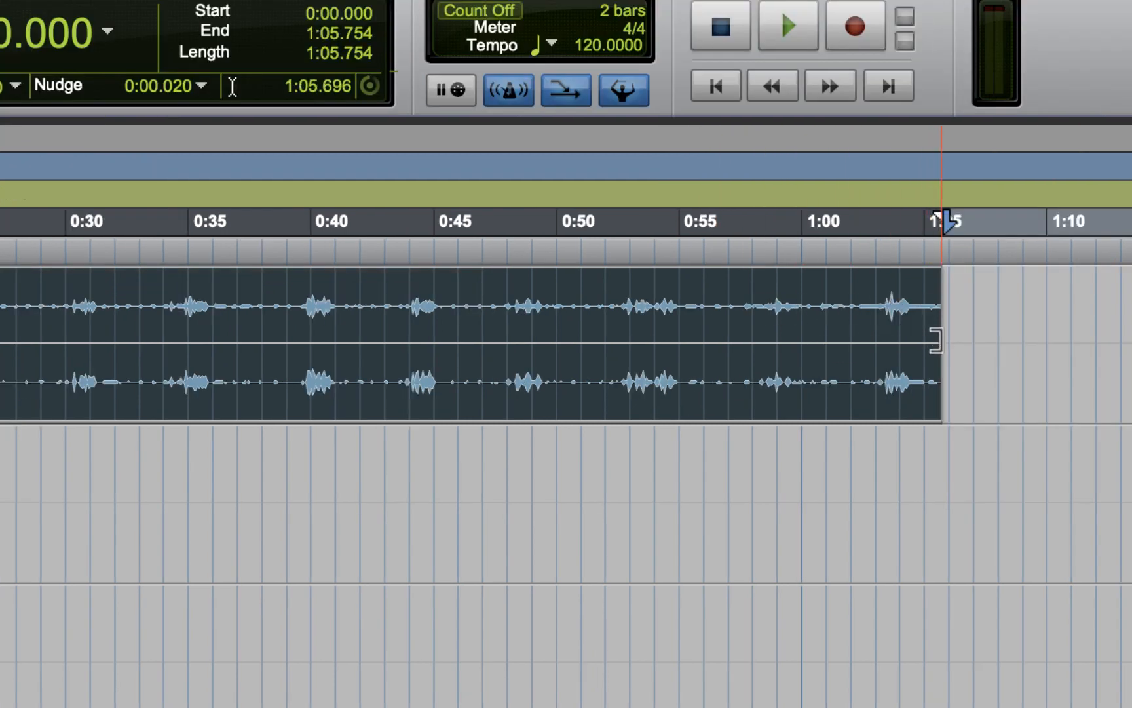
pyautogui.click(936, 341)
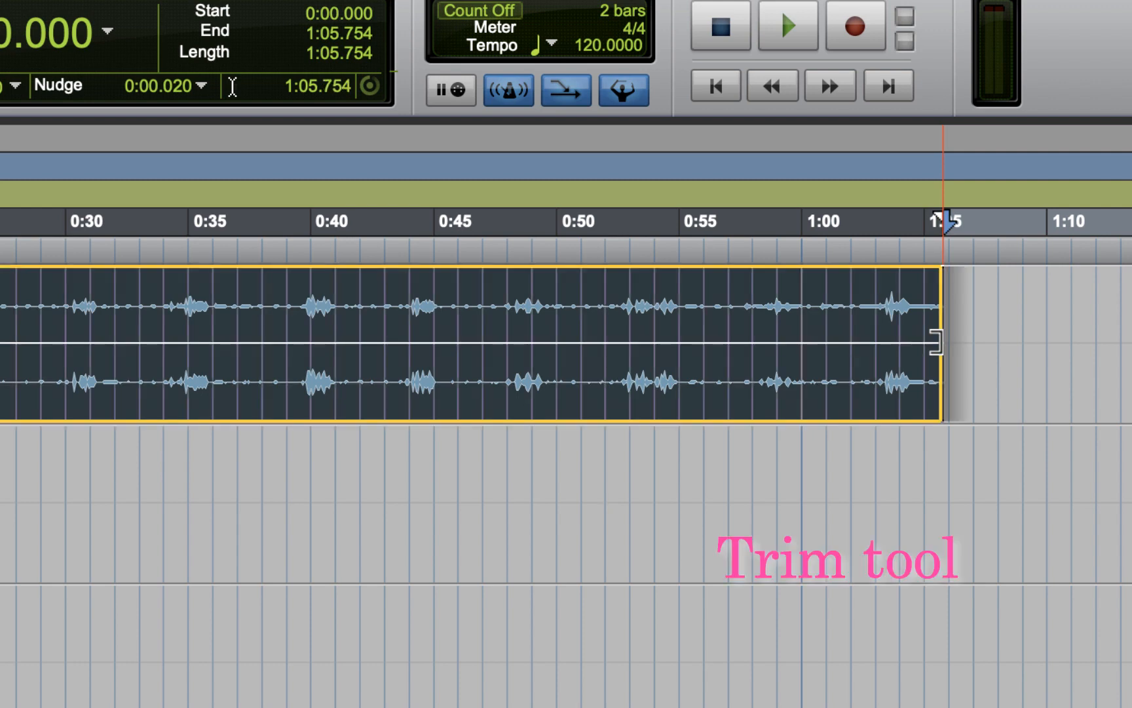
pyautogui.moveTo(935, 340)
pyautogui.mouseDown()
pyautogui.moveTo(902, 342)
pyautogui.moveTo(964, 345)
pyautogui.moveTo(897, 346)
pyautogui.moveTo(951, 347)
pyautogui.mouseUp()
pyautogui.click(955, 347)
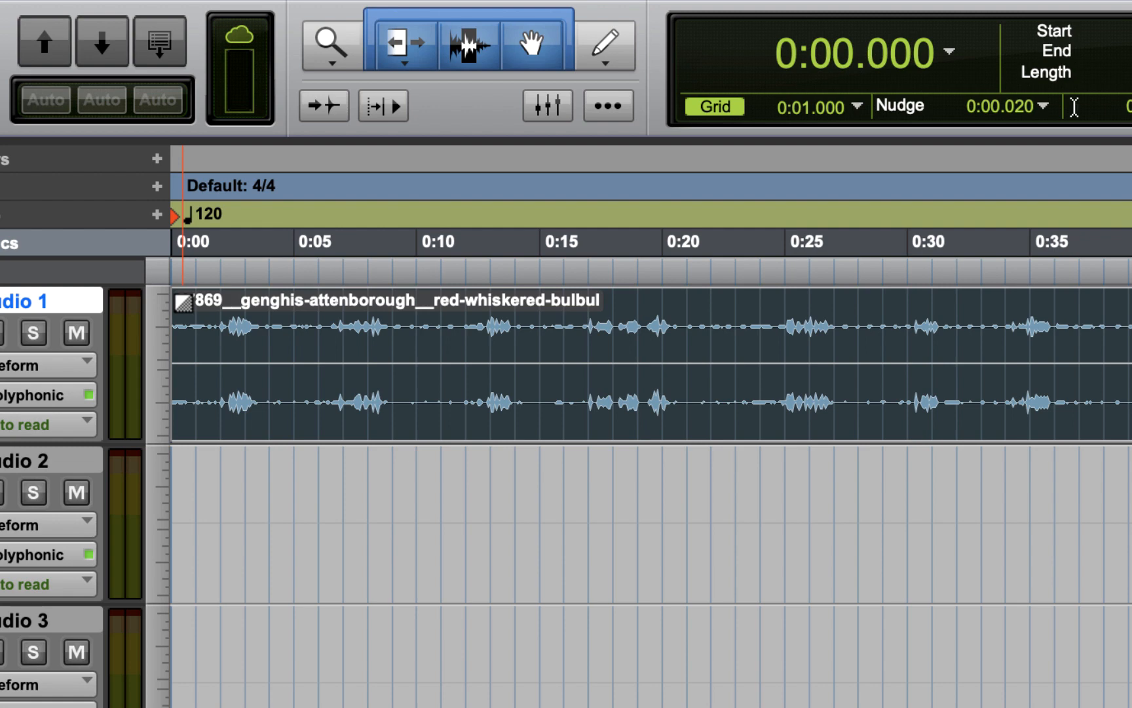
# Create a 5-second fade-in at the start of the bulbul clip and try a more gradual curve without applying it.
pyautogui.moveTo(183, 301); pyautogui.dragTo(303, 331)
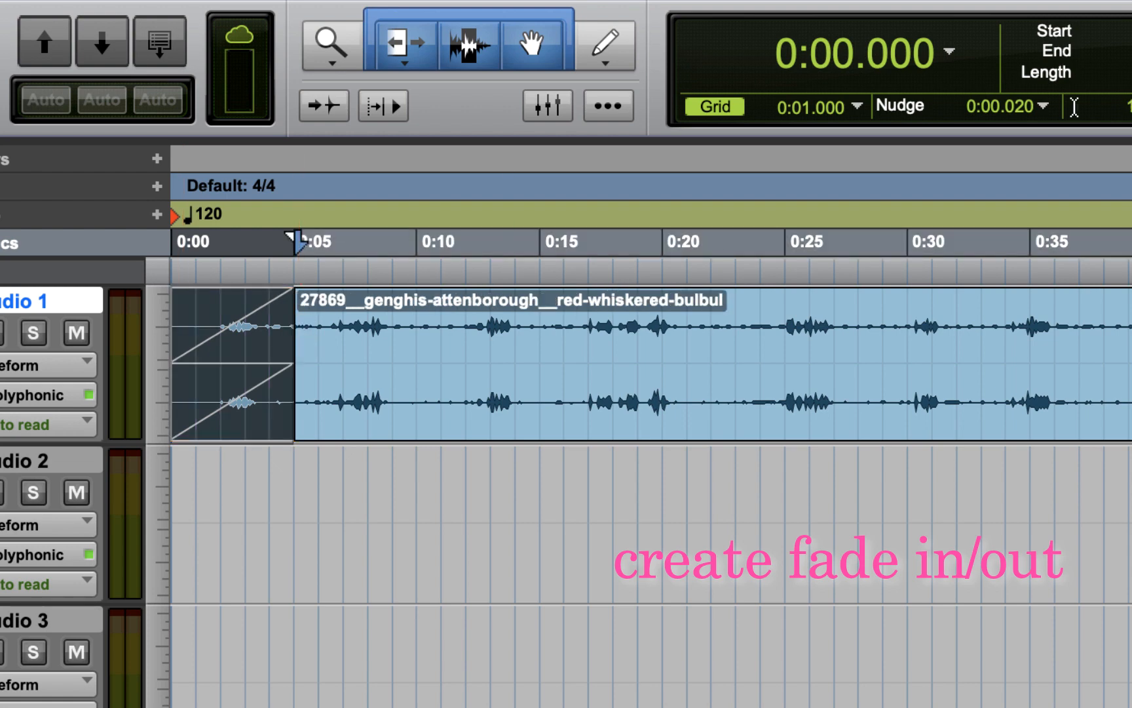
pyautogui.doubleClick(237, 396)
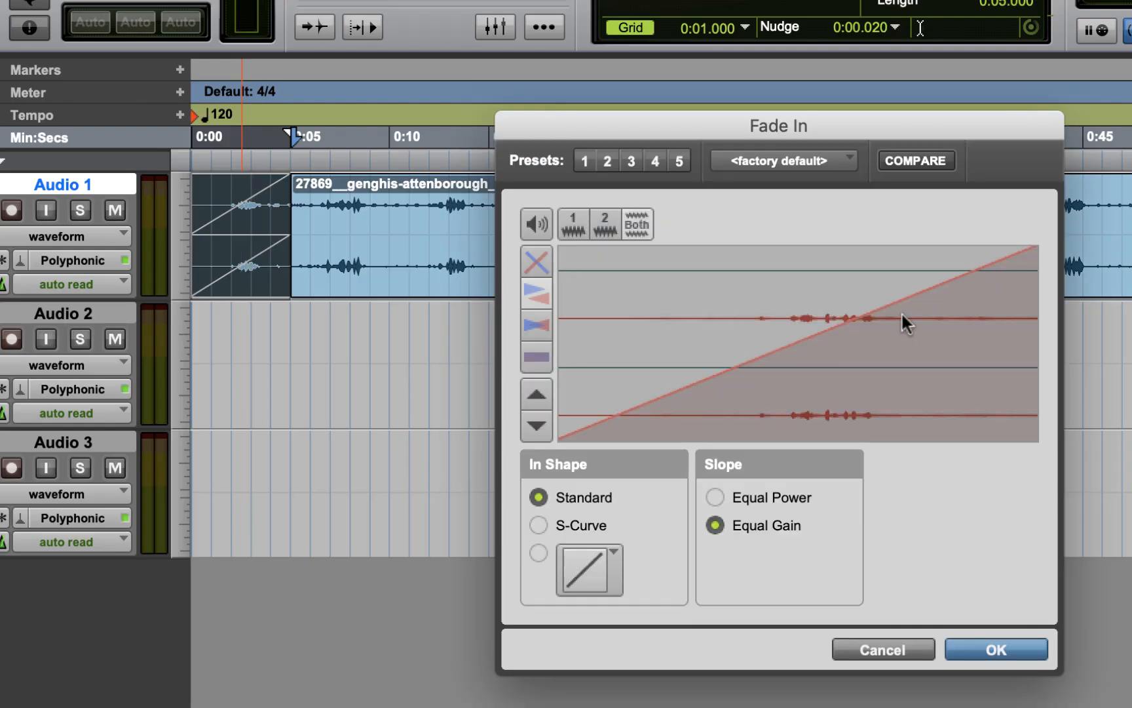
pyautogui.moveTo(874, 325); pyautogui.dragTo(909, 327)
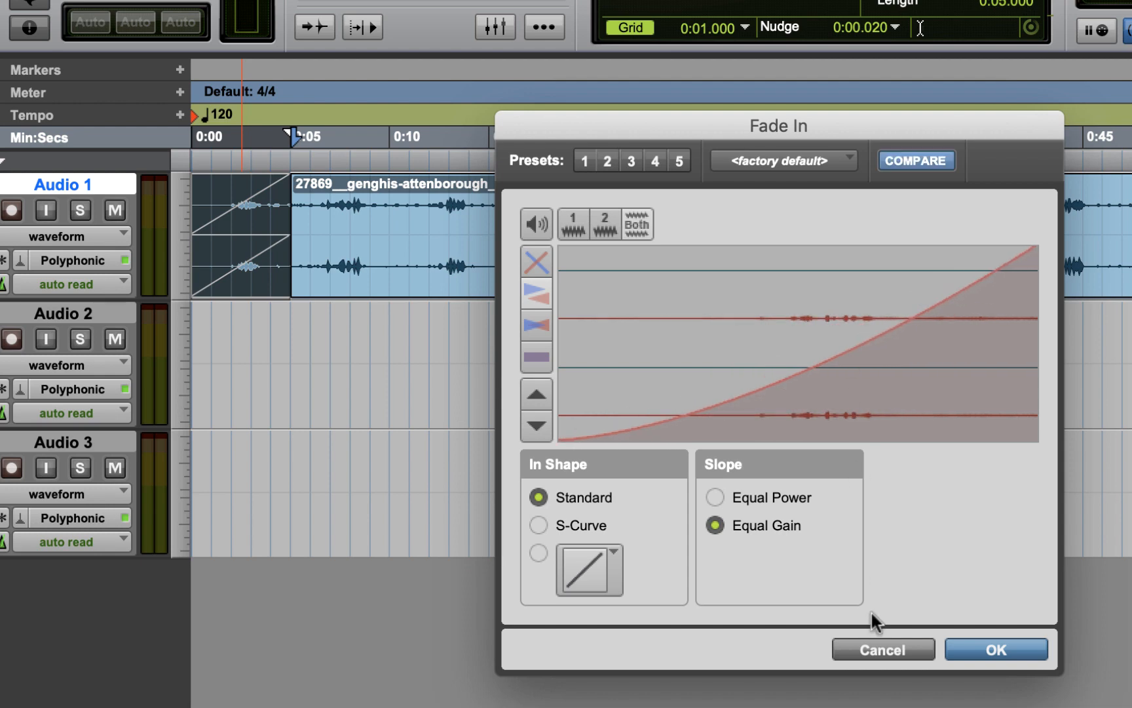
pyautogui.click(877, 649)
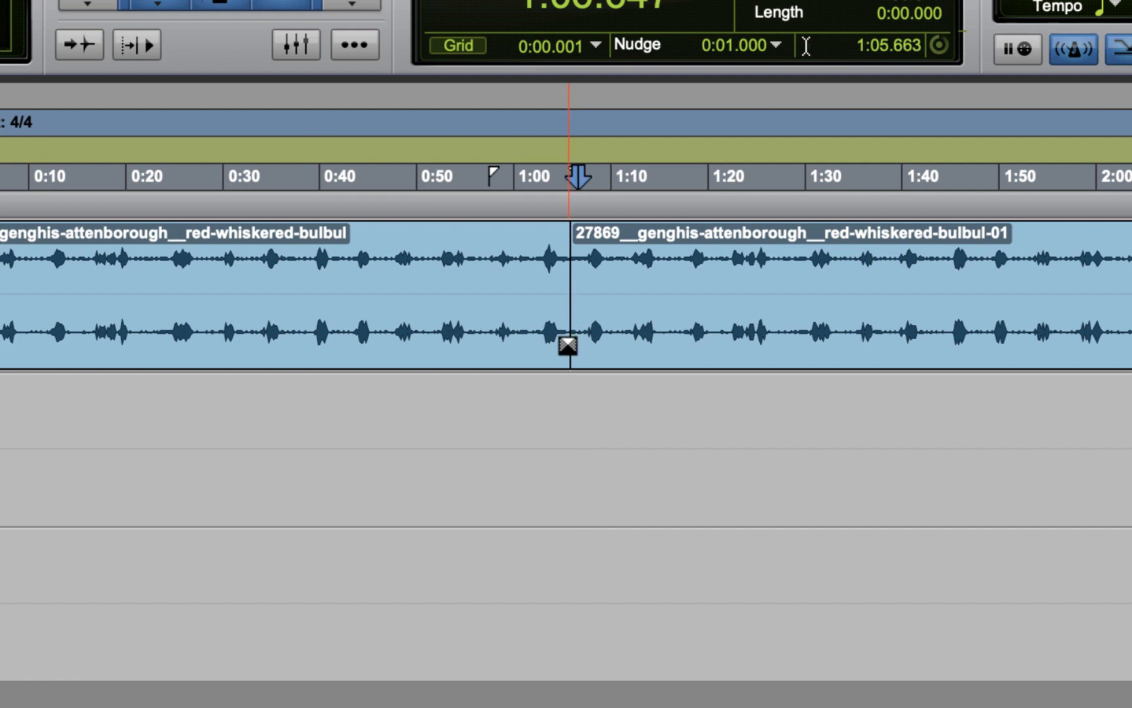
# Create a crossfade where the two adjoining bulbul clips meet on Audio 1.
pyautogui.moveTo(517, 299); pyautogui.dragTo(546, 300)
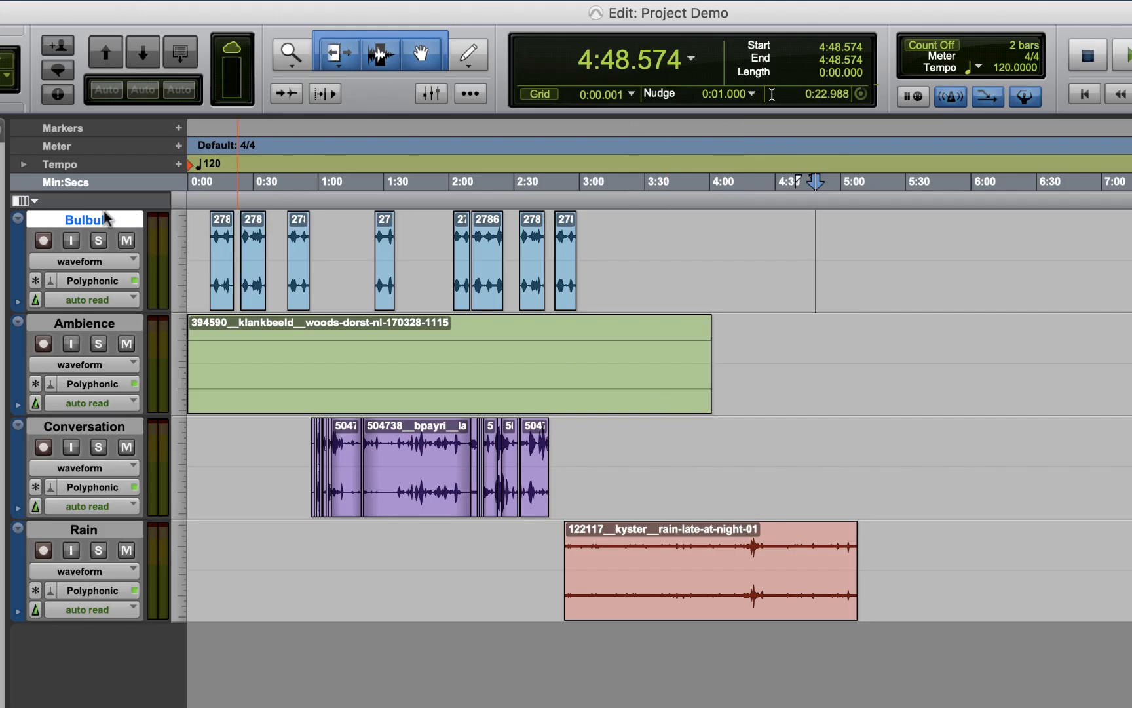
# Solo the Bulbul track and listen to it from about 0:09.8.
pyautogui.click(209, 190)
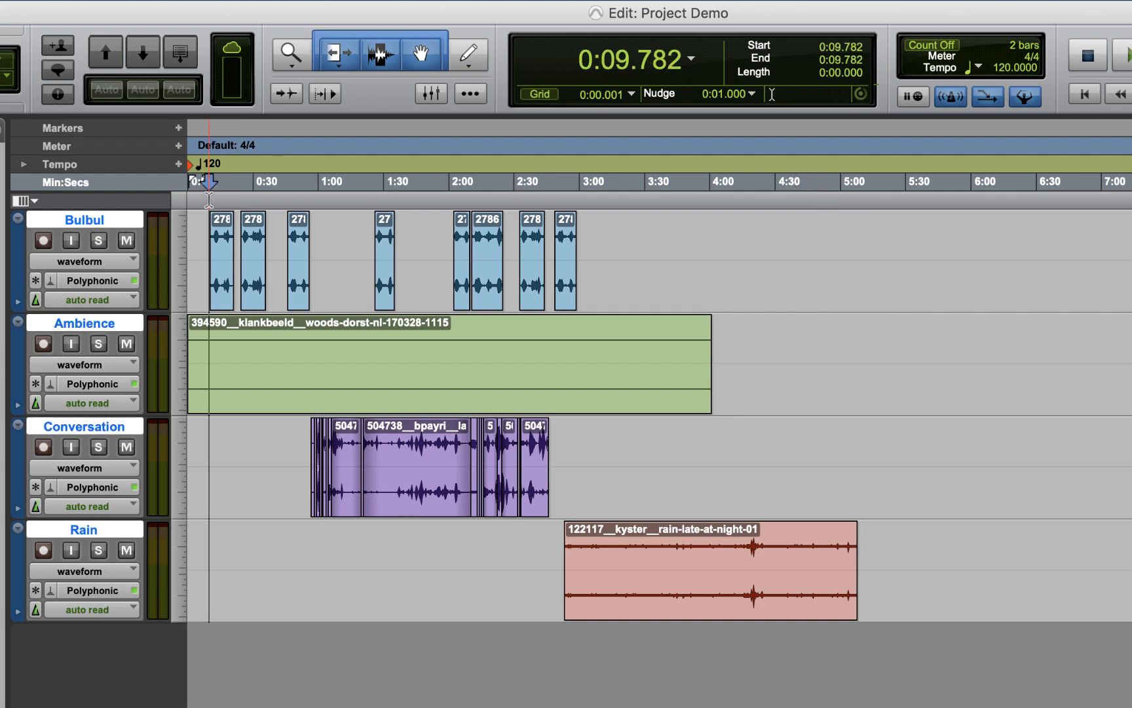
pyautogui.click(98, 240)
pyautogui.press('space')
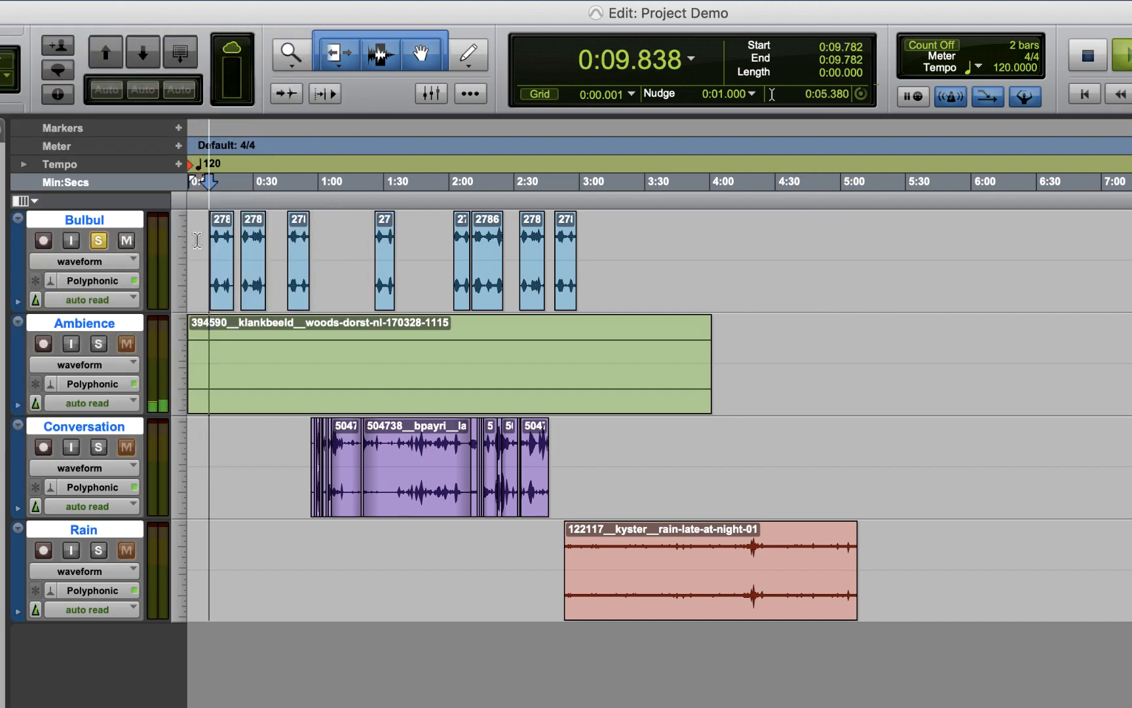
pyautogui.press('space')
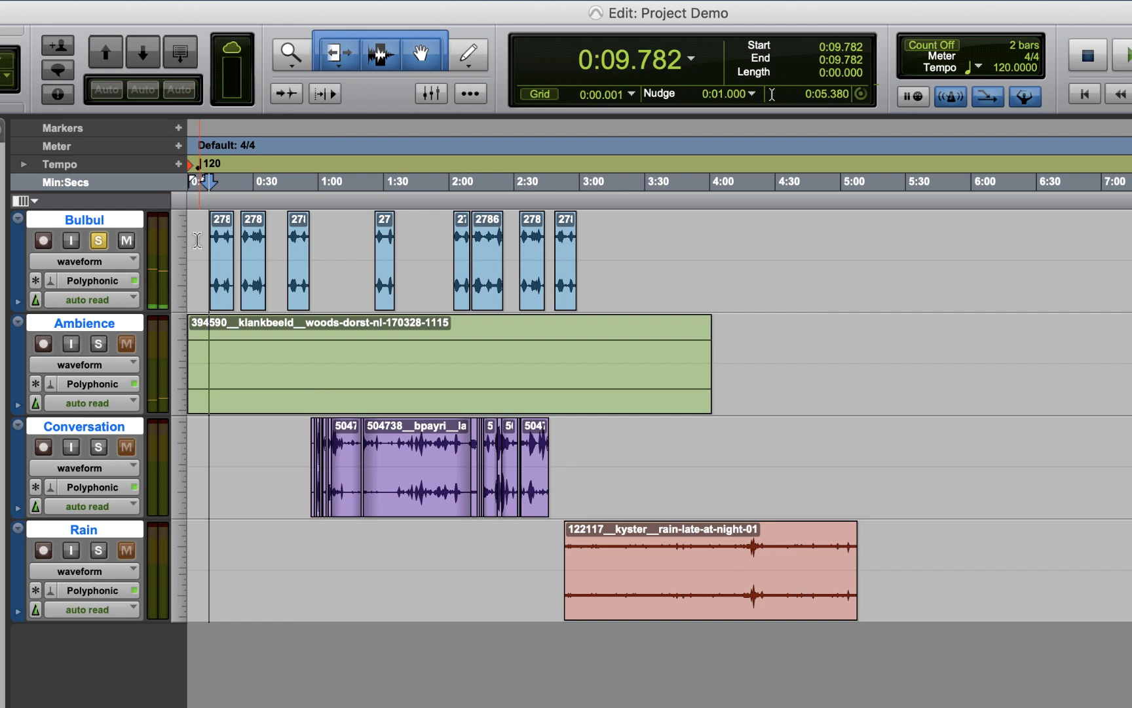
pyautogui.press('space')
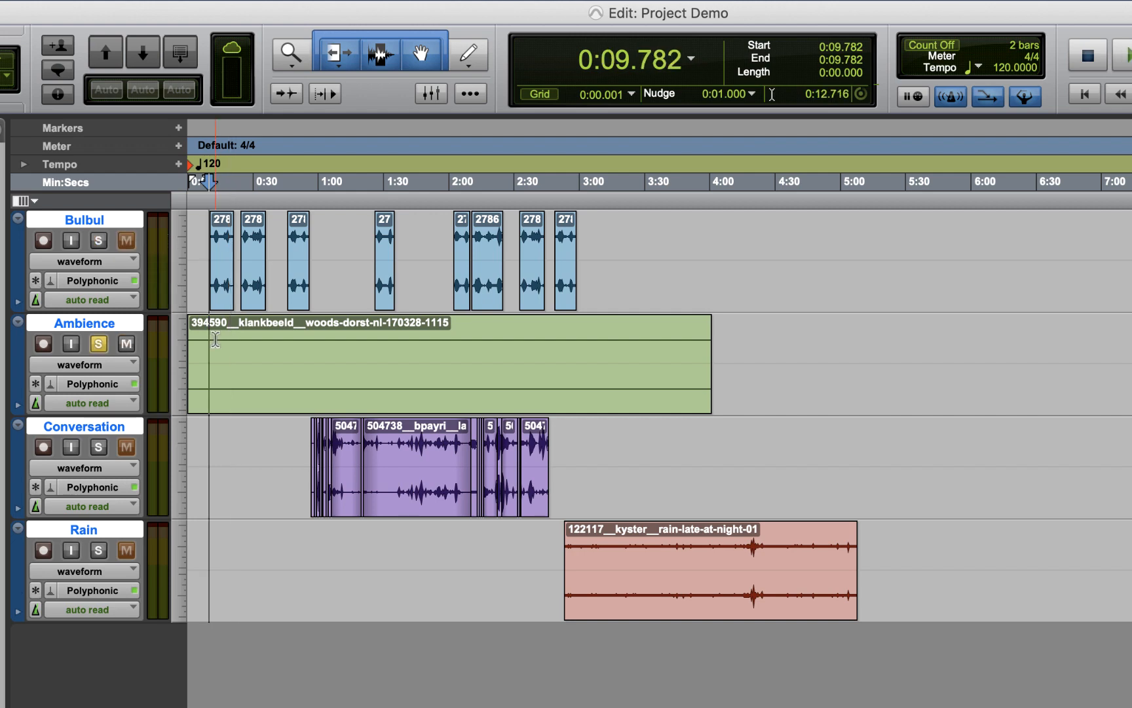
# Listen to the soloed Ambience track from about 0:12.7 and the soloed Rain track from about 2:54.6.
pyautogui.click(215, 338)
pyautogui.press('space')
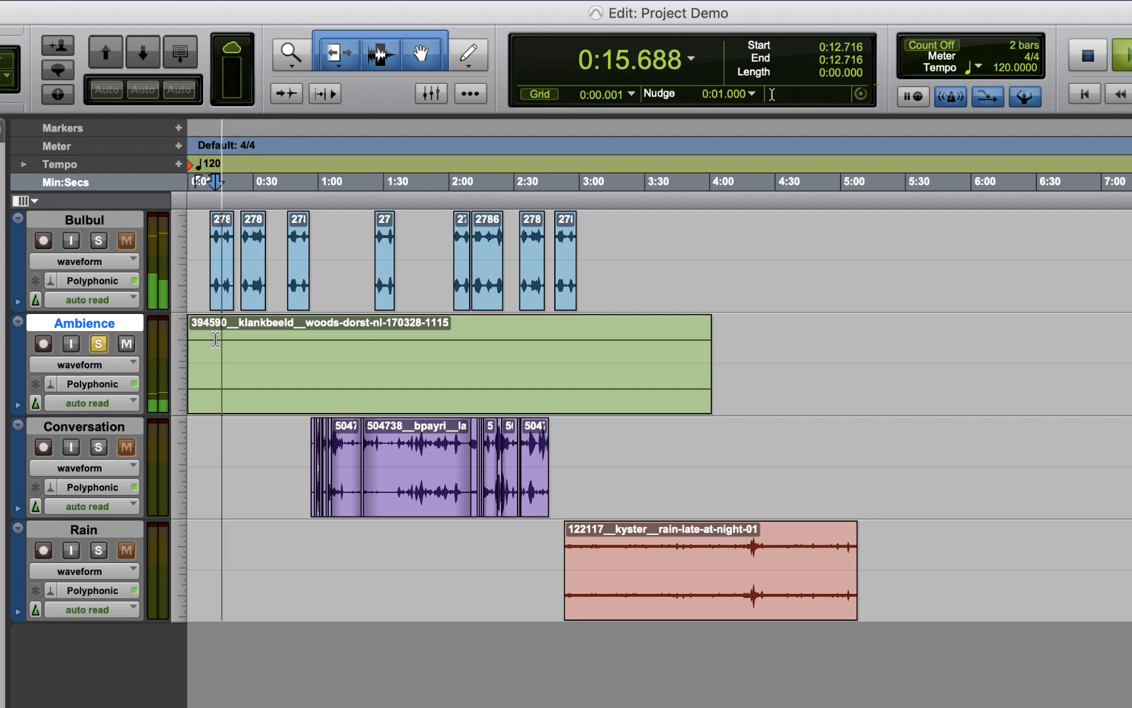
pyautogui.press('space')
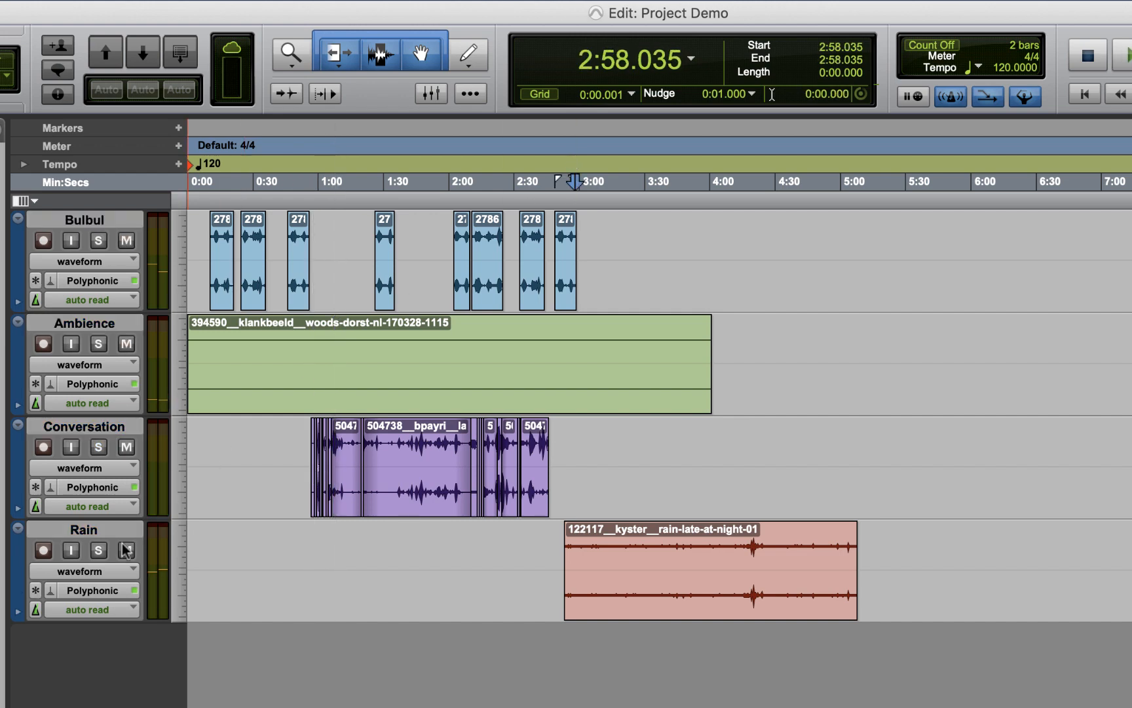
pyautogui.click(568, 160)
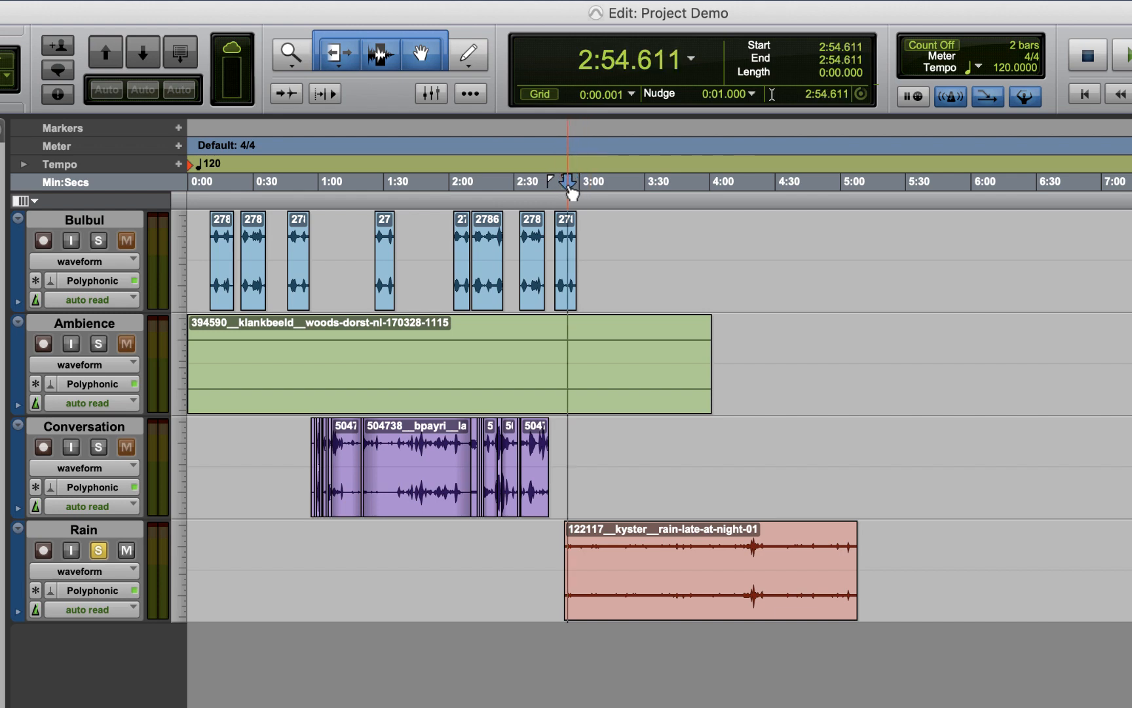
pyautogui.press('space')
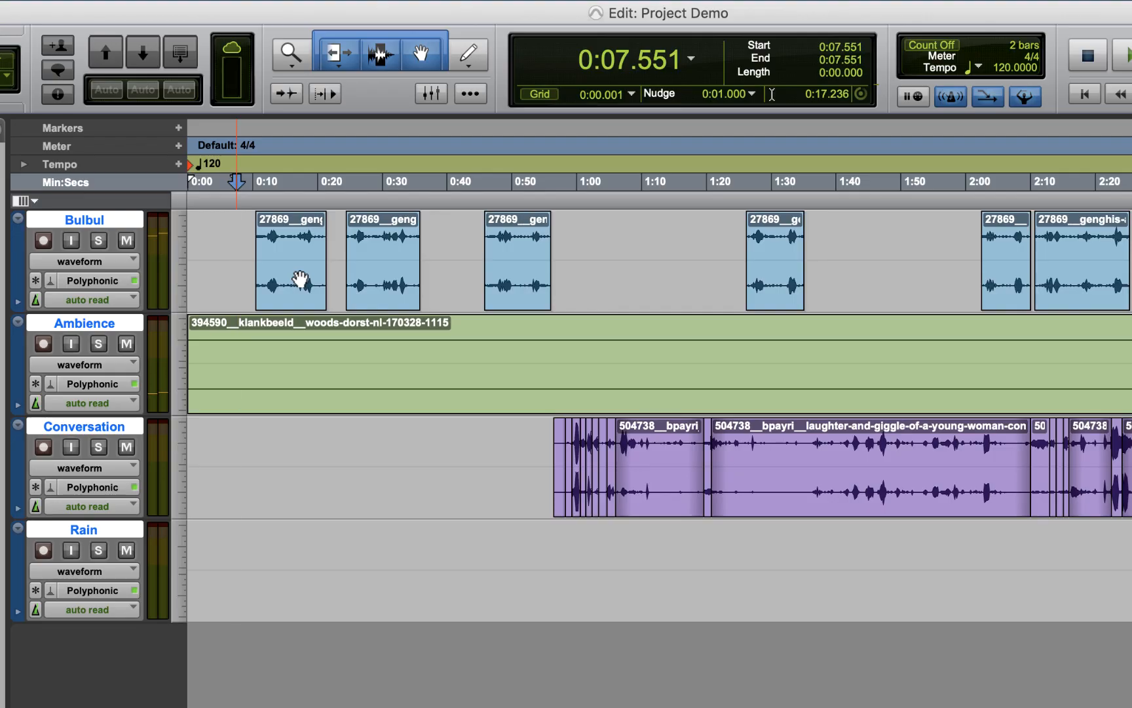
pyautogui.click(128, 261)
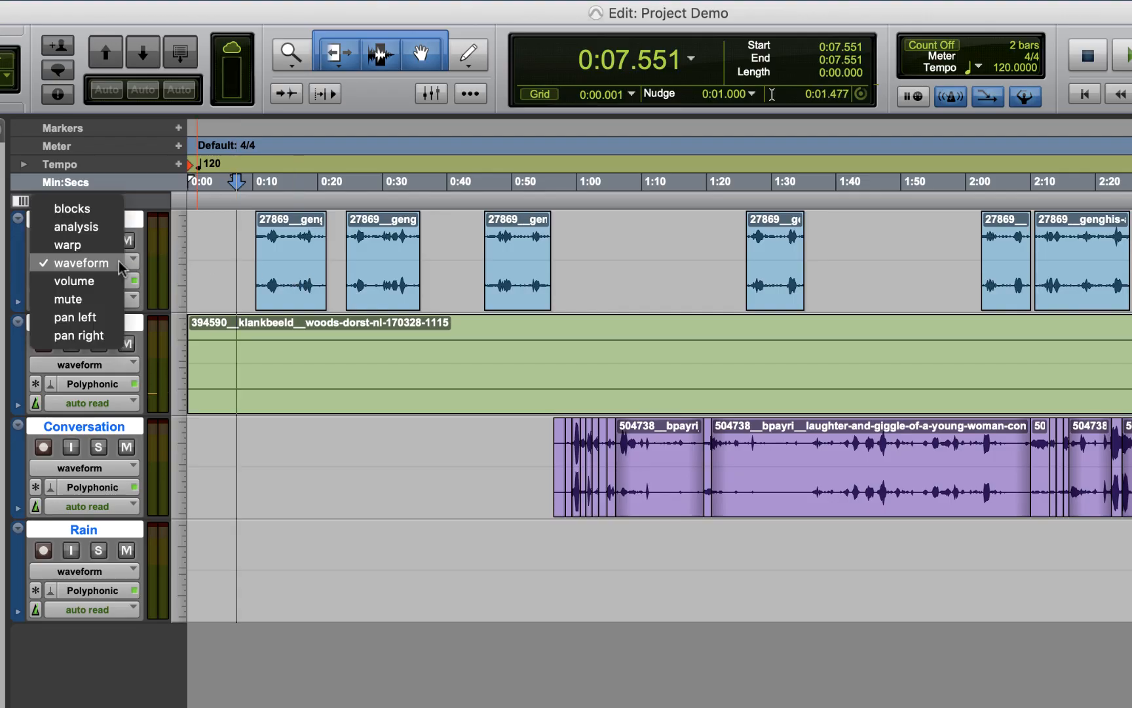
pyautogui.click(223, 243)
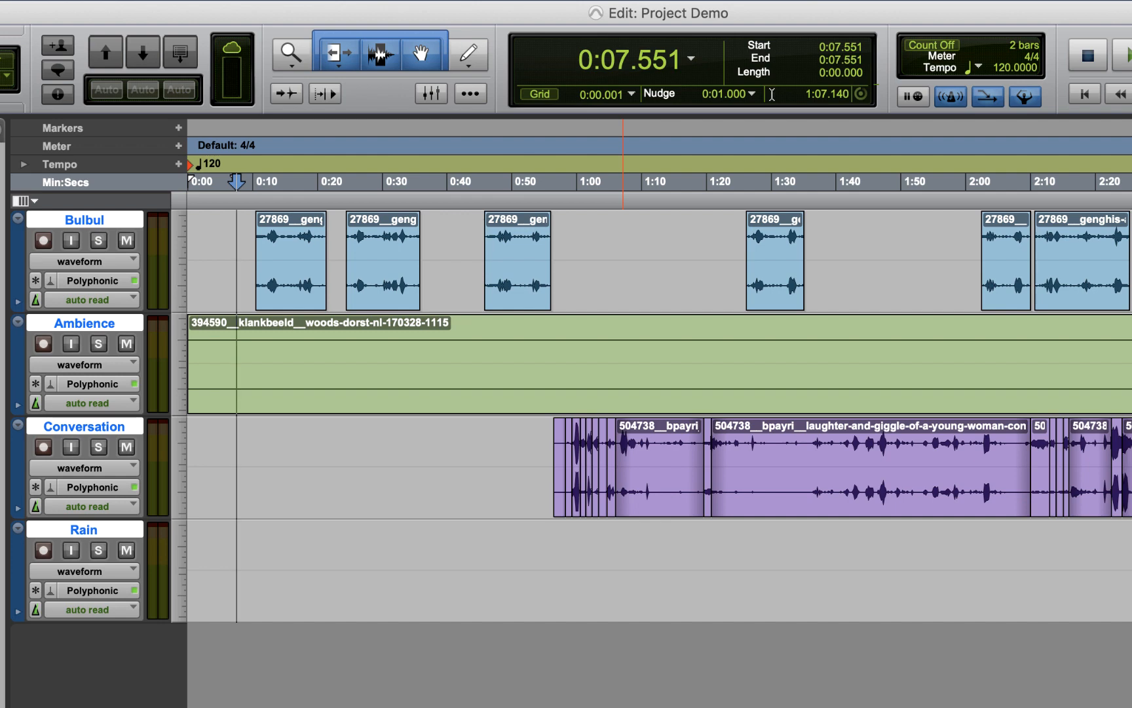
# Add a fade-in of about 0.35 seconds and a short fade-out to the first Bulbul clip.
pyautogui.press('super+bracketright')
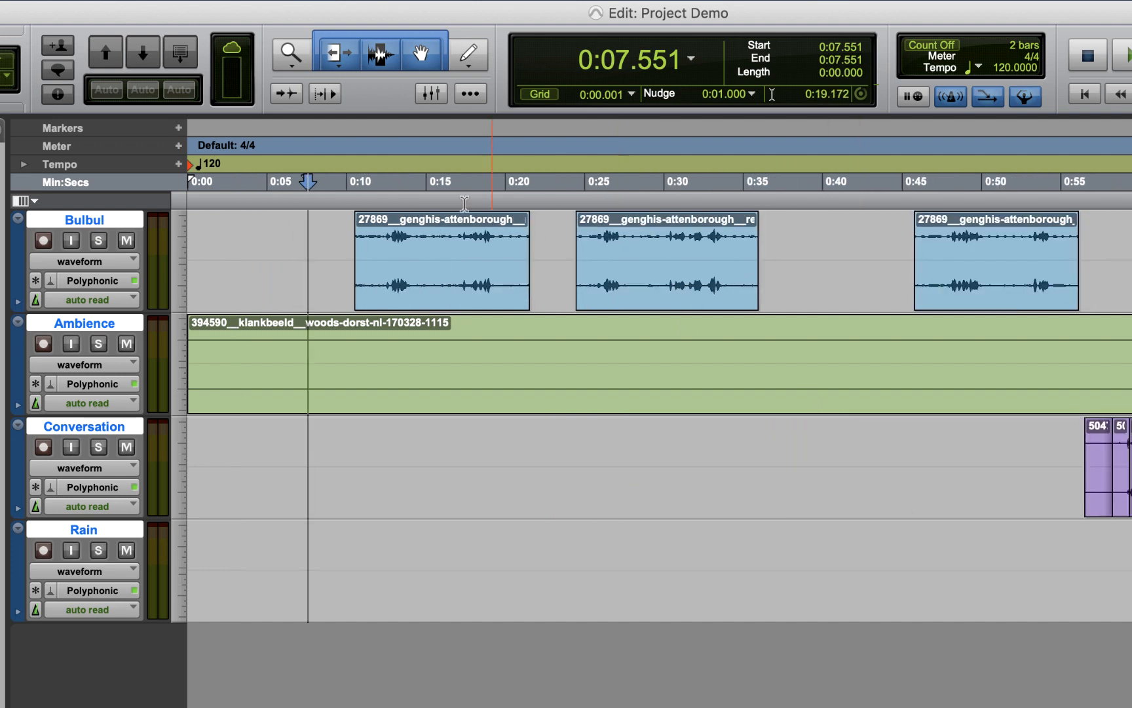
pyautogui.click(358, 216)
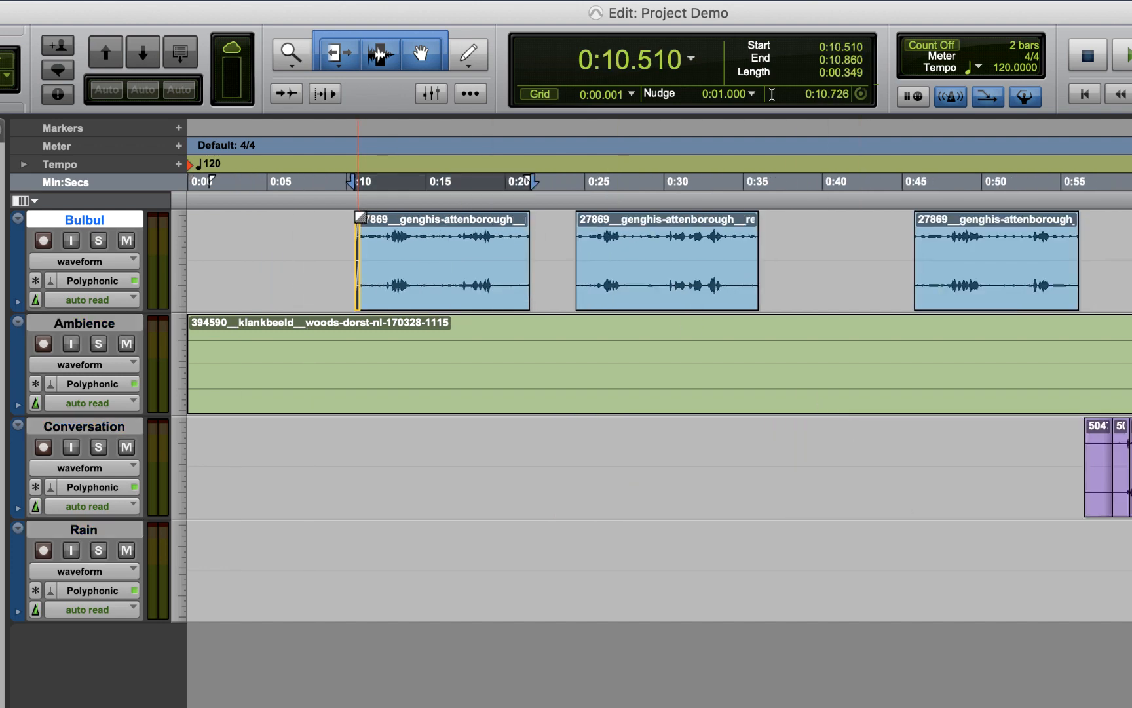
pyautogui.moveTo(360, 217); pyautogui.dragTo(360, 217)
pyautogui.moveTo(525, 224); pyautogui.dragTo(526, 223)
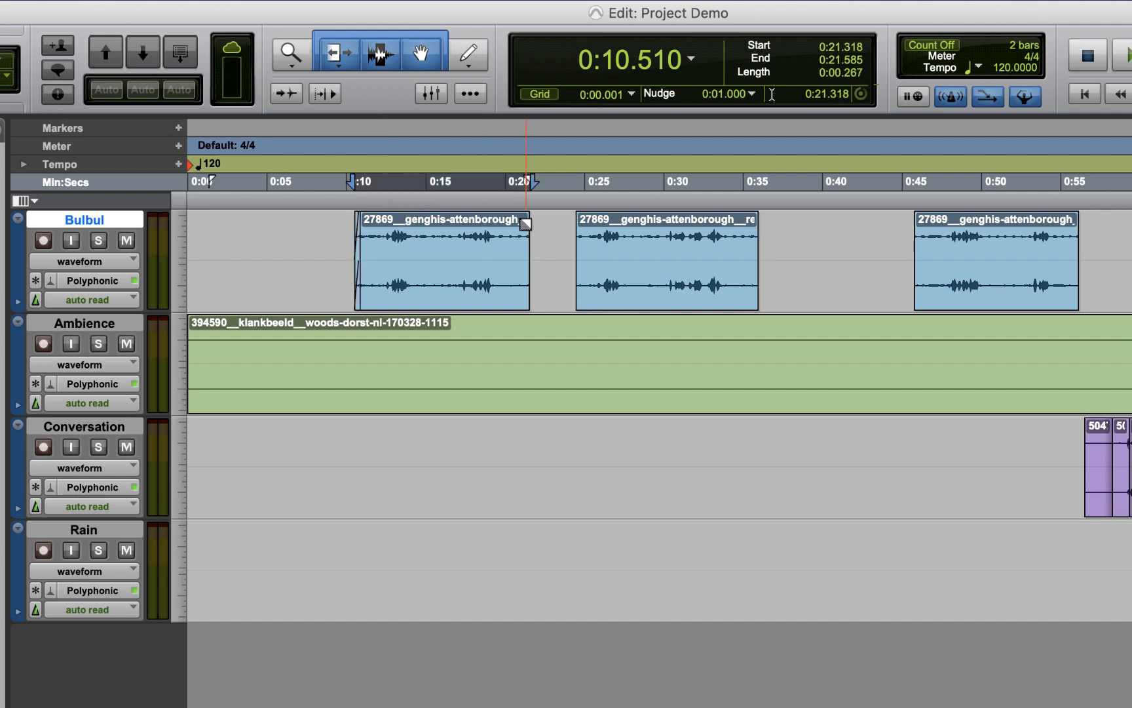
pyautogui.moveTo(526, 223); pyautogui.dragTo(524, 223)
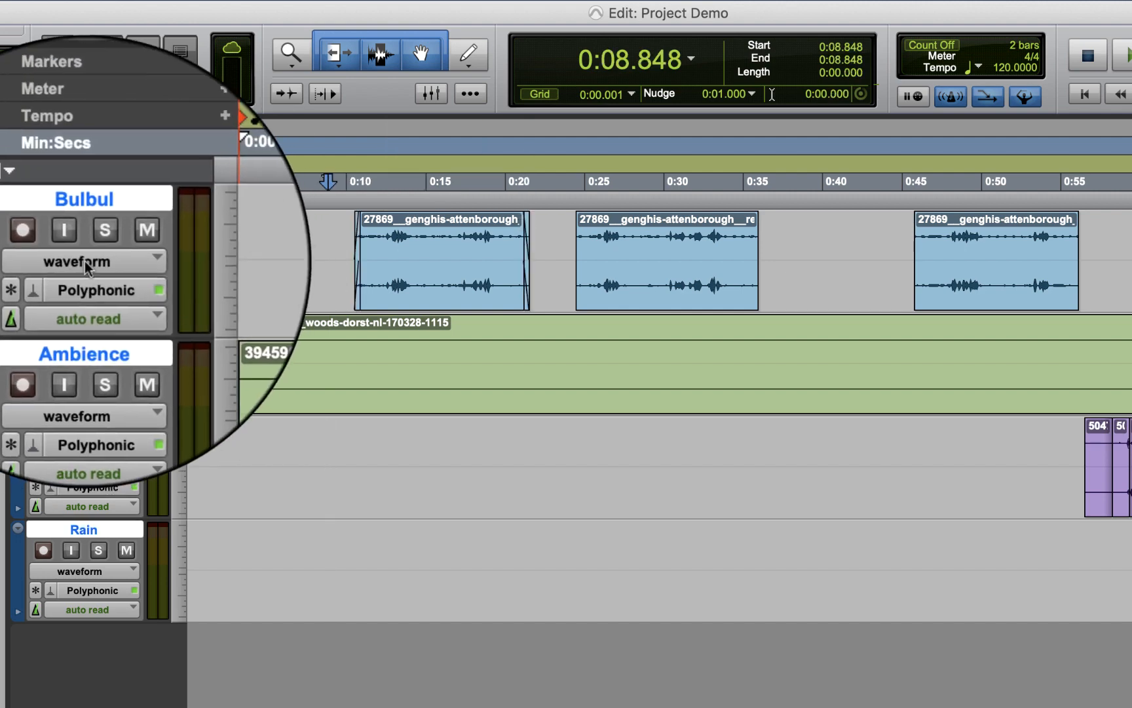
# Show the Bulbul track's volume automation and make it rise from near silence at 0:00 to a moderate level at the first clip.
pyautogui.click(87, 265)
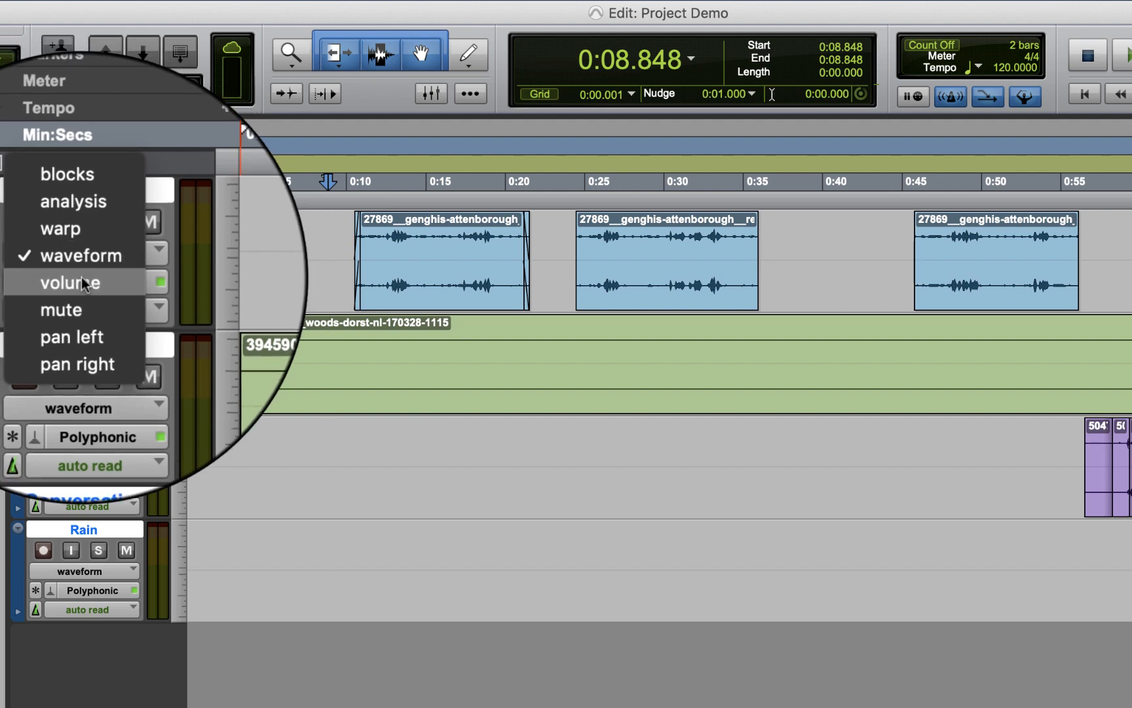
pyautogui.click(83, 282)
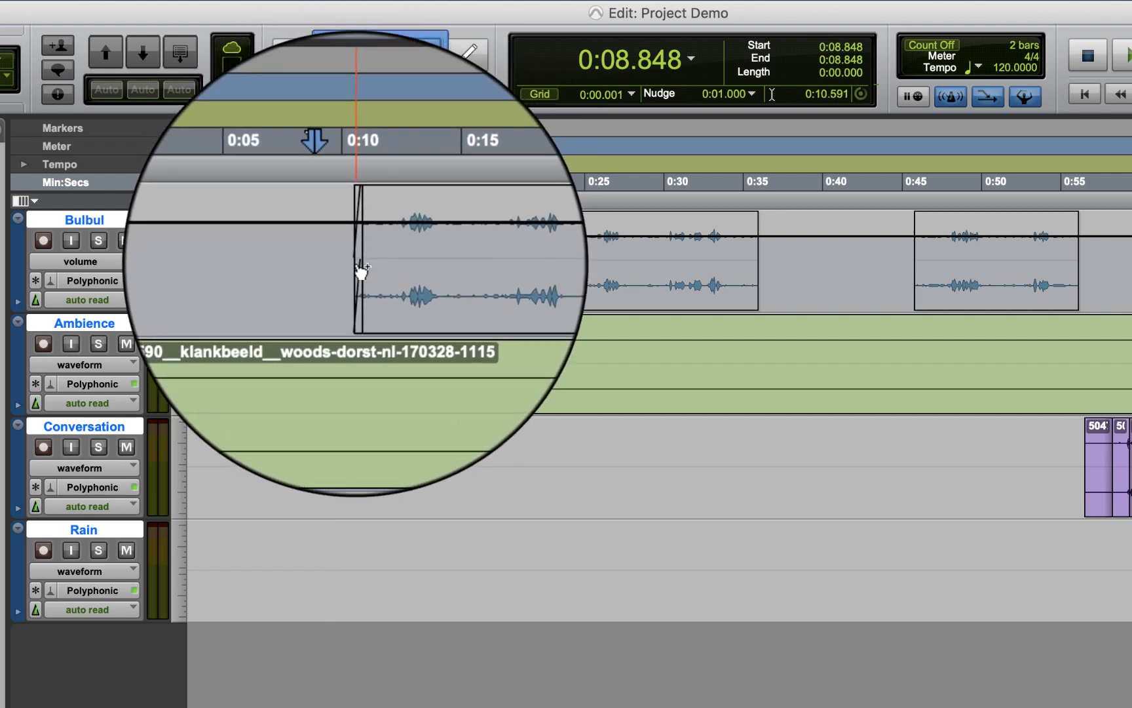
pyautogui.moveTo(352, 237); pyautogui.dragTo(354, 262)
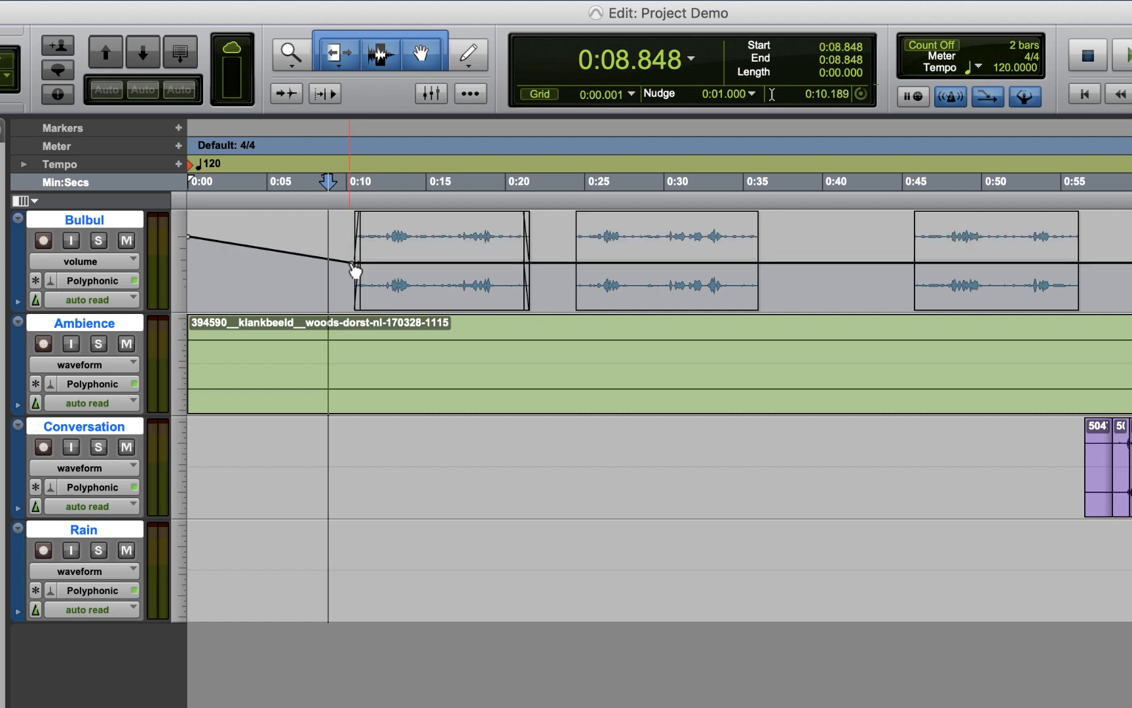
pyautogui.moveTo(188, 305); pyautogui.dragTo(188, 308)
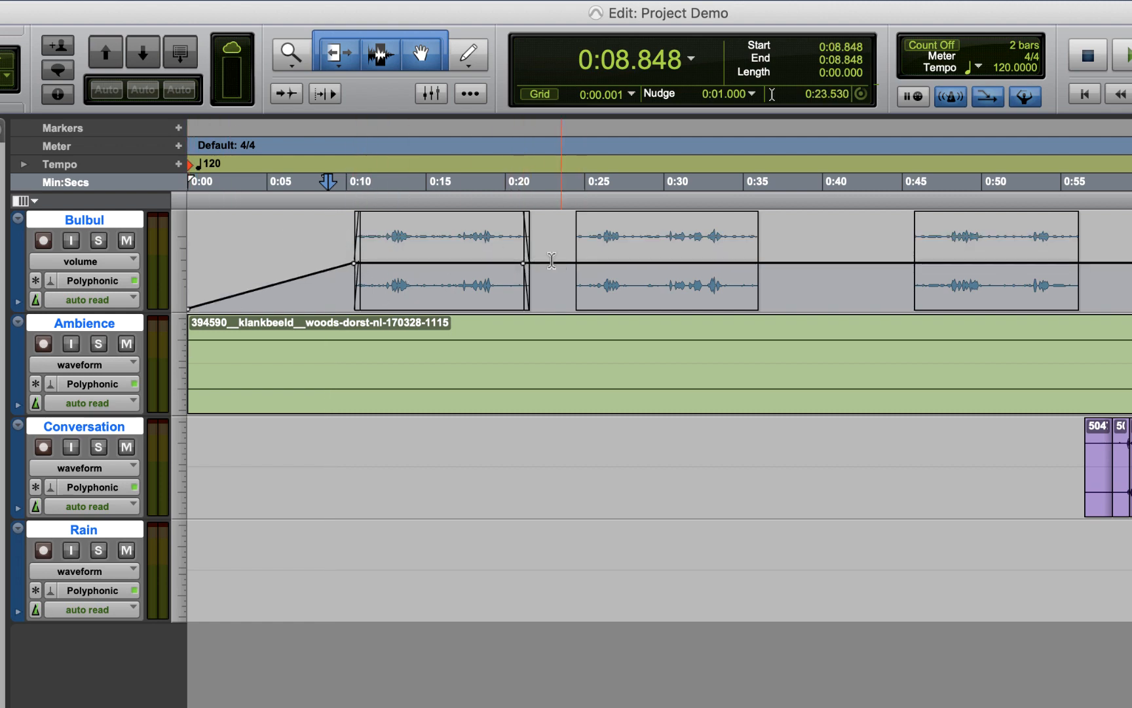
# Listen to the rising Bulbul volume from about 0:07.9 into the first clip.
pyautogui.click(313, 188)
pyautogui.press('space')
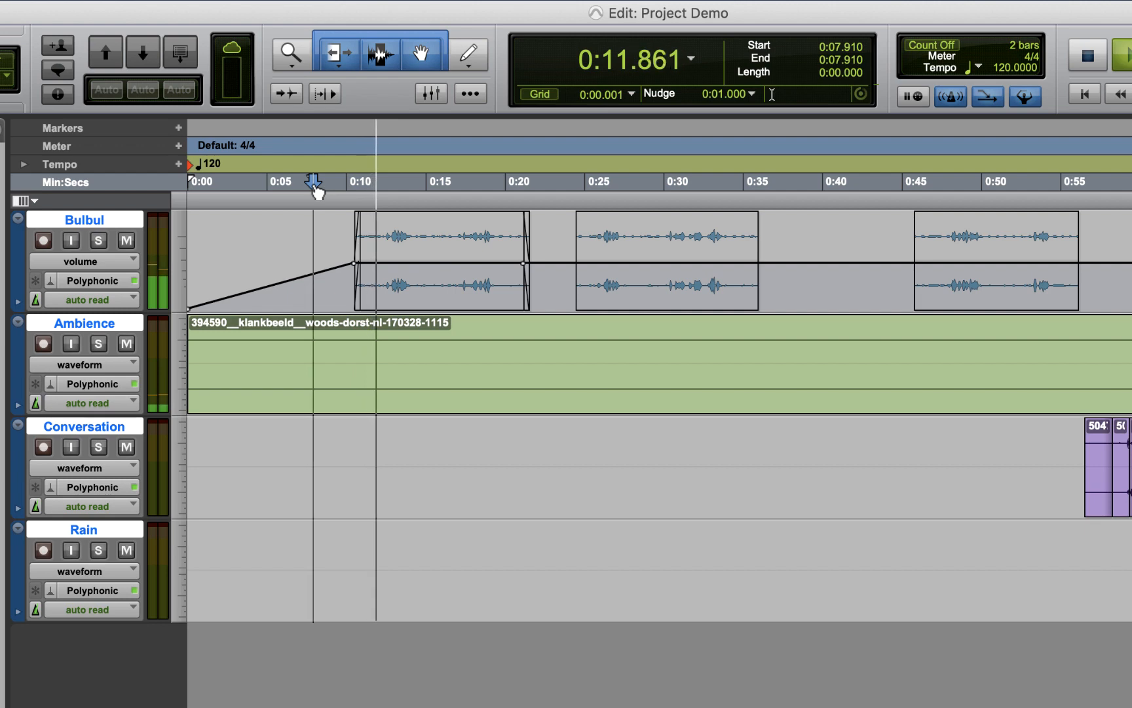
pyautogui.press('space')
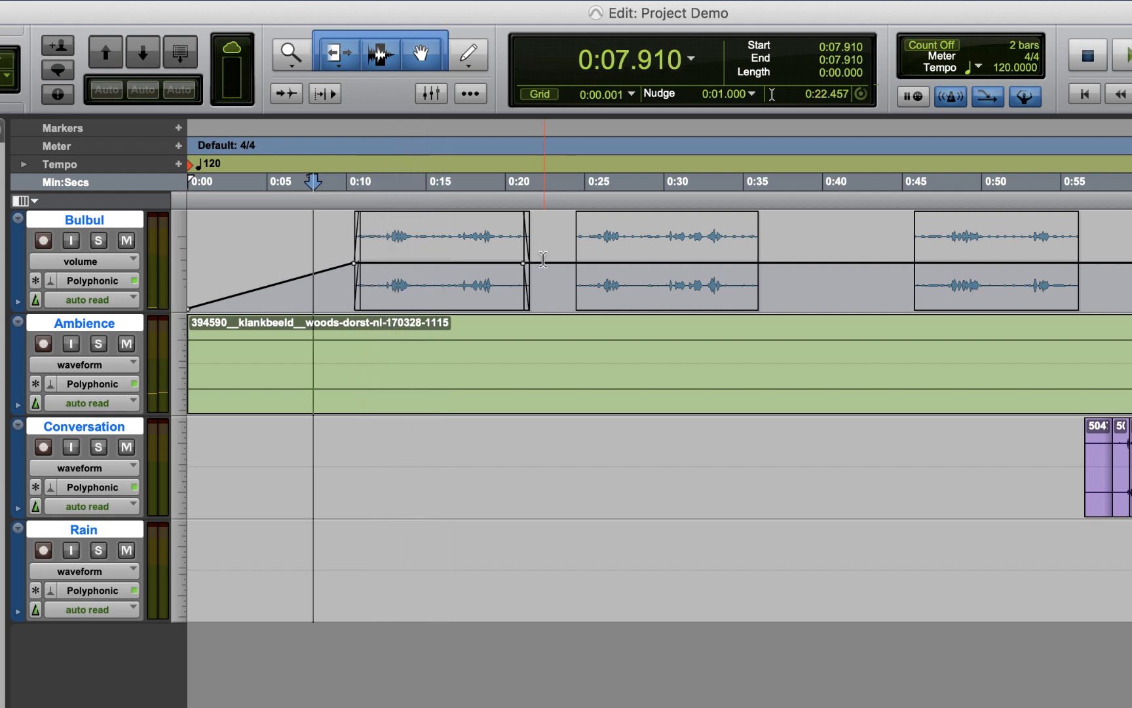
# Lower the Bulbul volume automation for the second clip at about 0:24 and raise it for the third at about 0:45.
pyautogui.moveTo(565, 263); pyautogui.dragTo(565, 282)
pyautogui.click(896, 281)
pyautogui.moveTo(911, 278); pyautogui.dragTo(911, 251)
pyautogui.hscroll(5, 776, 254)
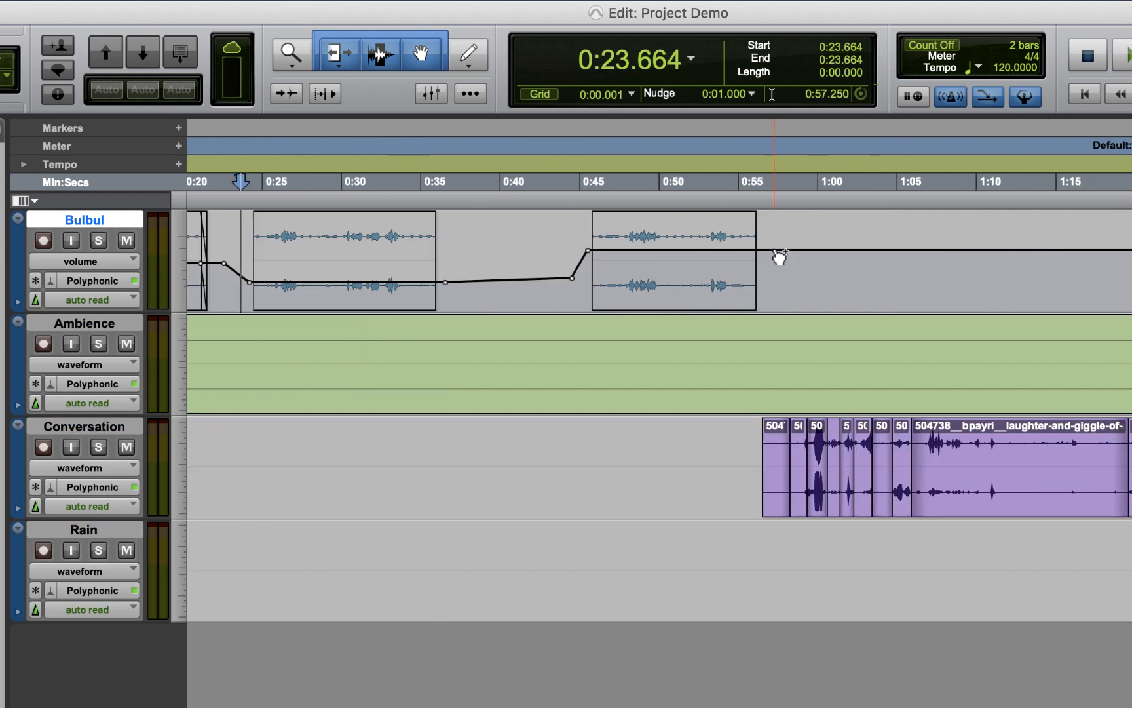
# Lower the Bulbul volume automation for the clip at about 1:26 and raise it for the clip at about 2:02.
pyautogui.click(1131, 250)
pyautogui.moveTo(1131, 251); pyautogui.dragTo(1131, 270)
pyautogui.hscroll(10, 626, 257)
pyautogui.click(603, 269)
pyautogui.click(975, 269)
pyautogui.moveTo(1008, 269); pyautogui.dragTo(1008, 246)
pyautogui.click(1131, 246)
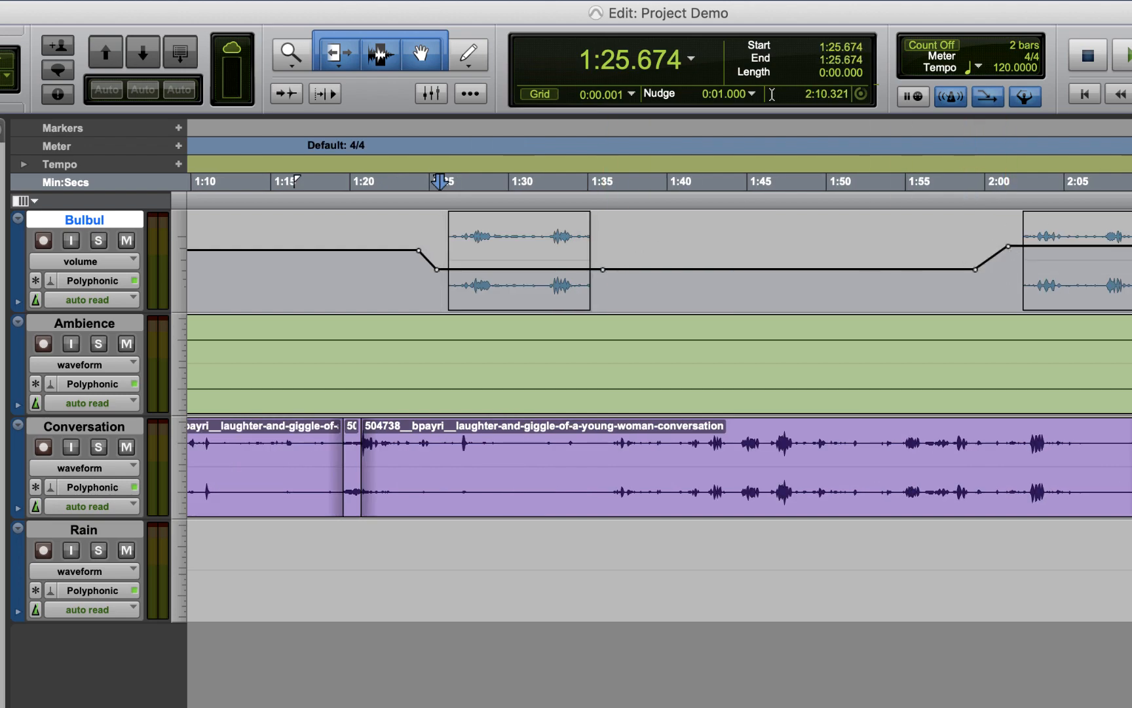
# Lower the Bulbul volume automation for the clip at about 2:08 and raise it for the clip at about 2:30.
pyautogui.moveTo(1131, 246); pyautogui.dragTo(1131, 266)
pyautogui.hscroll(10, 982, 262)
pyautogui.click(1017, 266)
pyautogui.moveTo(1112, 266); pyautogui.dragTo(1112, 243)
# Listen to the volume-automated Bulbul track with the other tracks from about 0:09.9.
pyautogui.hscroll(-10, 927, 269)
pyautogui.scroll(2, 925, 268)
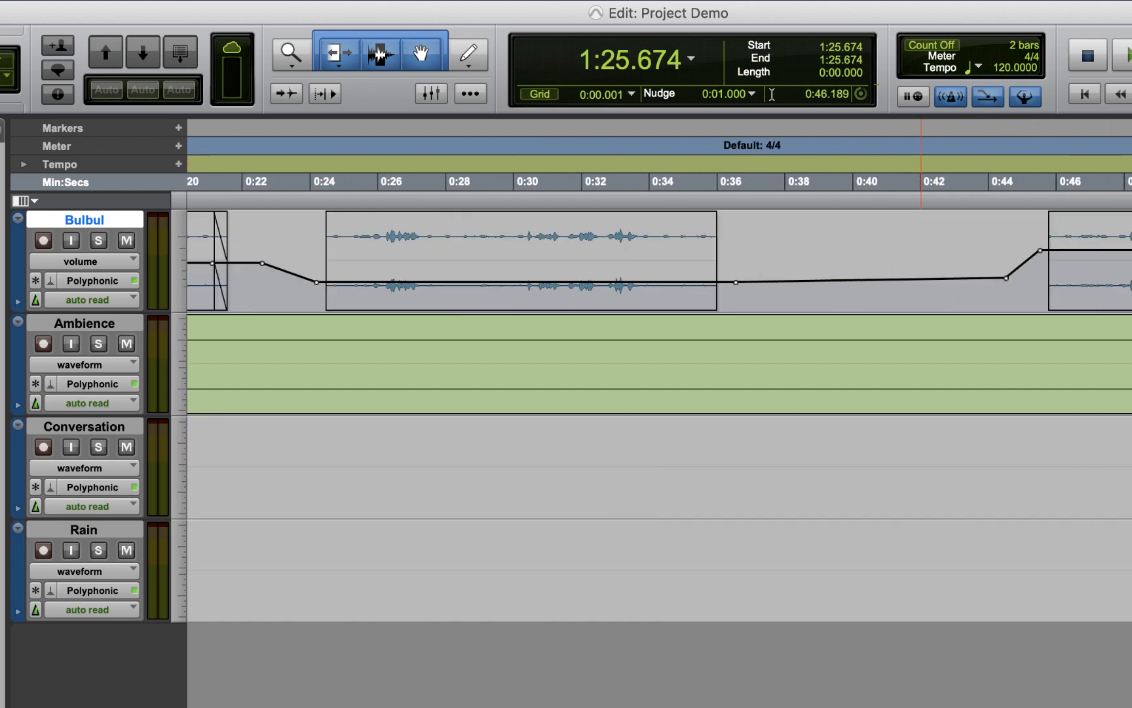
pyautogui.scroll(-5, 925, 269)
pyautogui.click(229, 183)
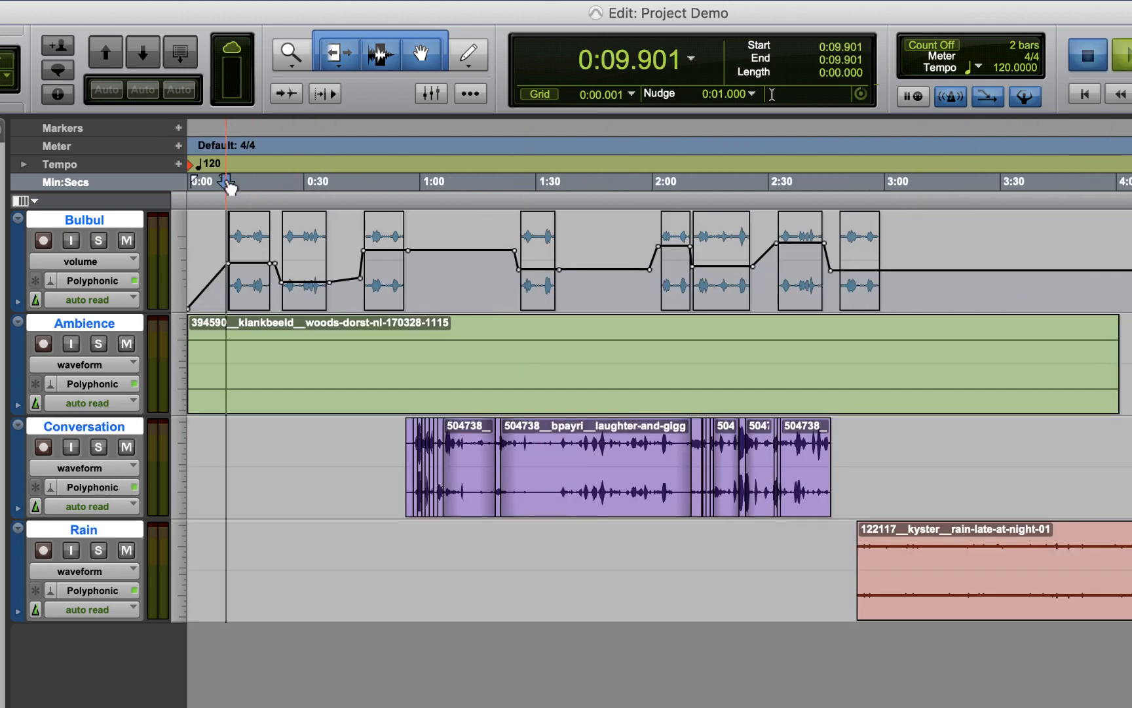
pyautogui.press('space')
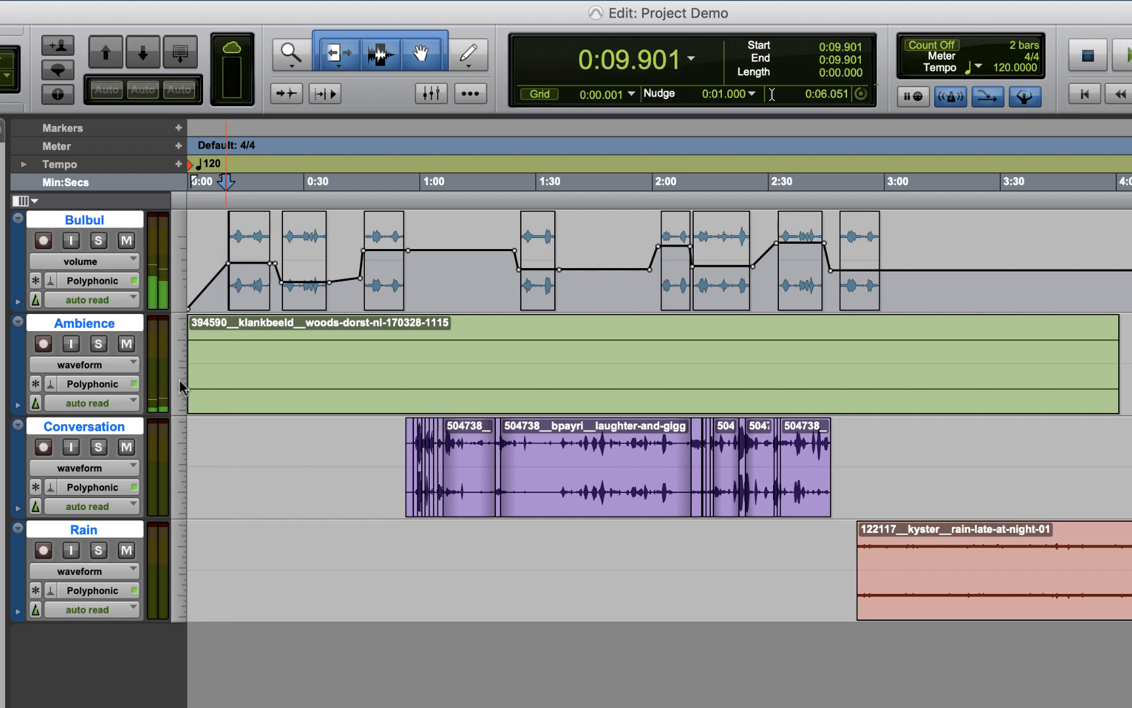
pyautogui.press('space')
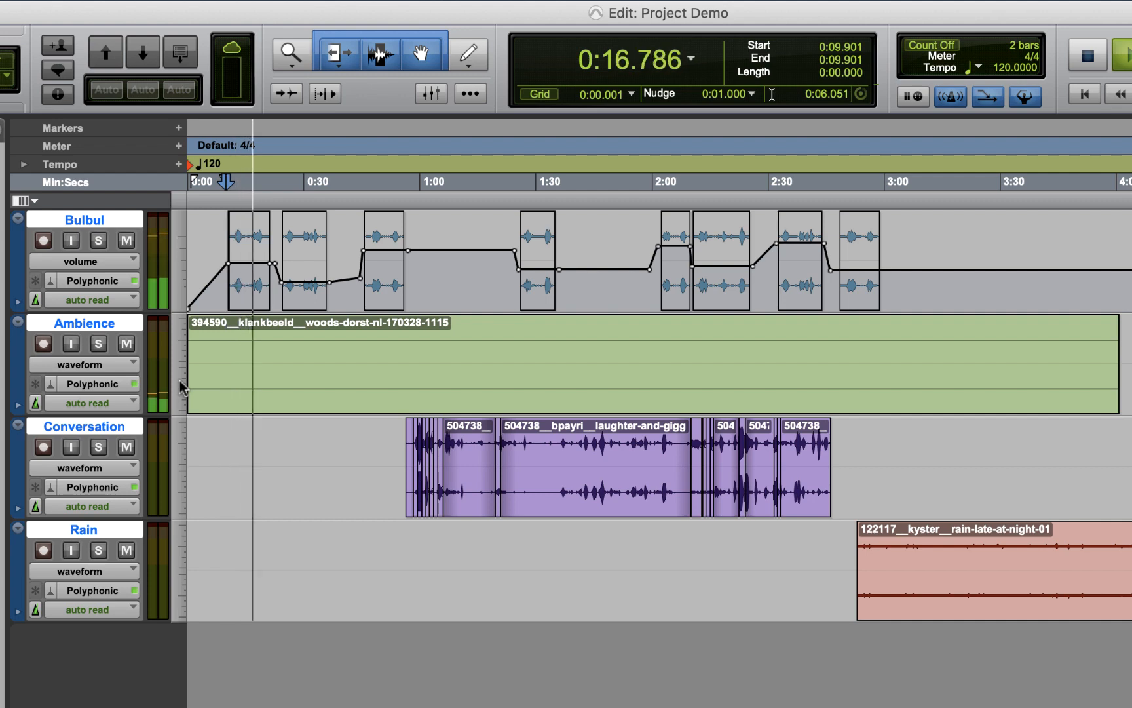
# Mute the Rain track and display the Conversation track's pan left automation.
pyautogui.click(126, 550)
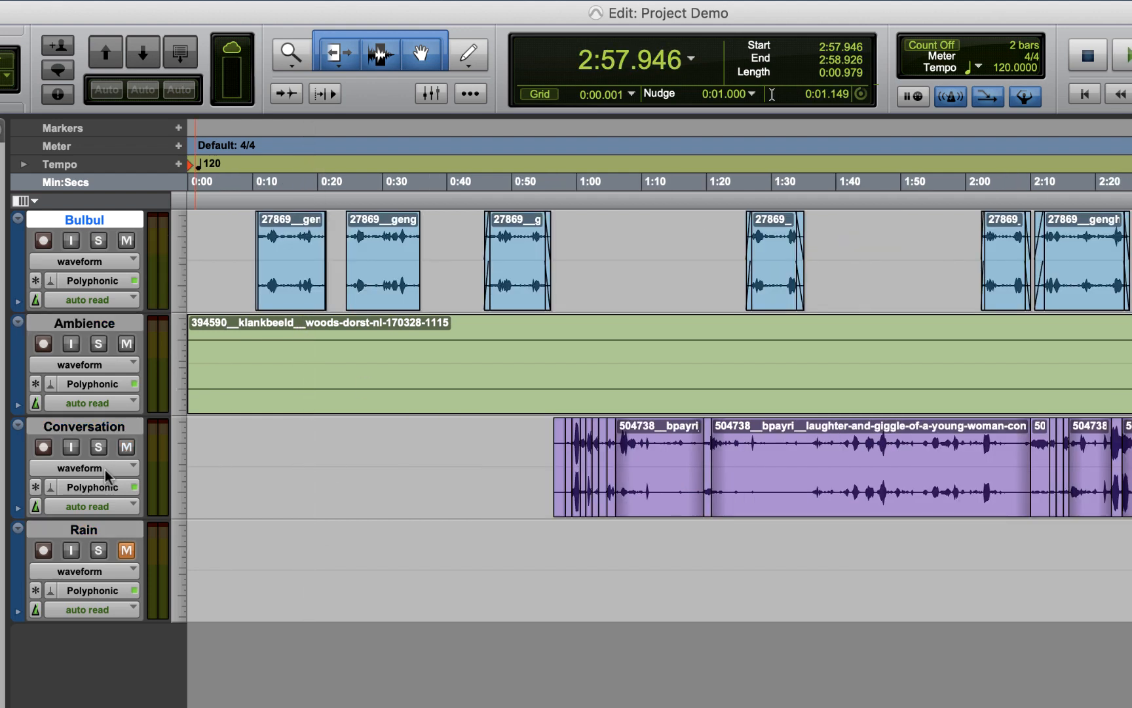
pyautogui.click(99, 468)
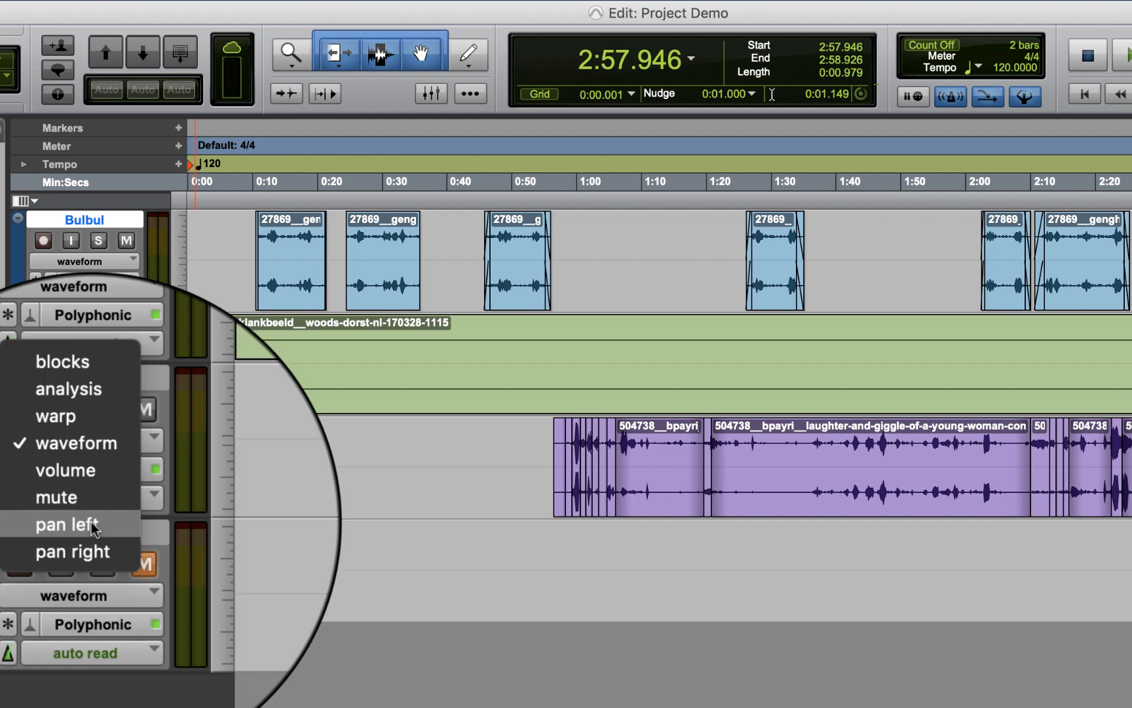
pyautogui.click(93, 524)
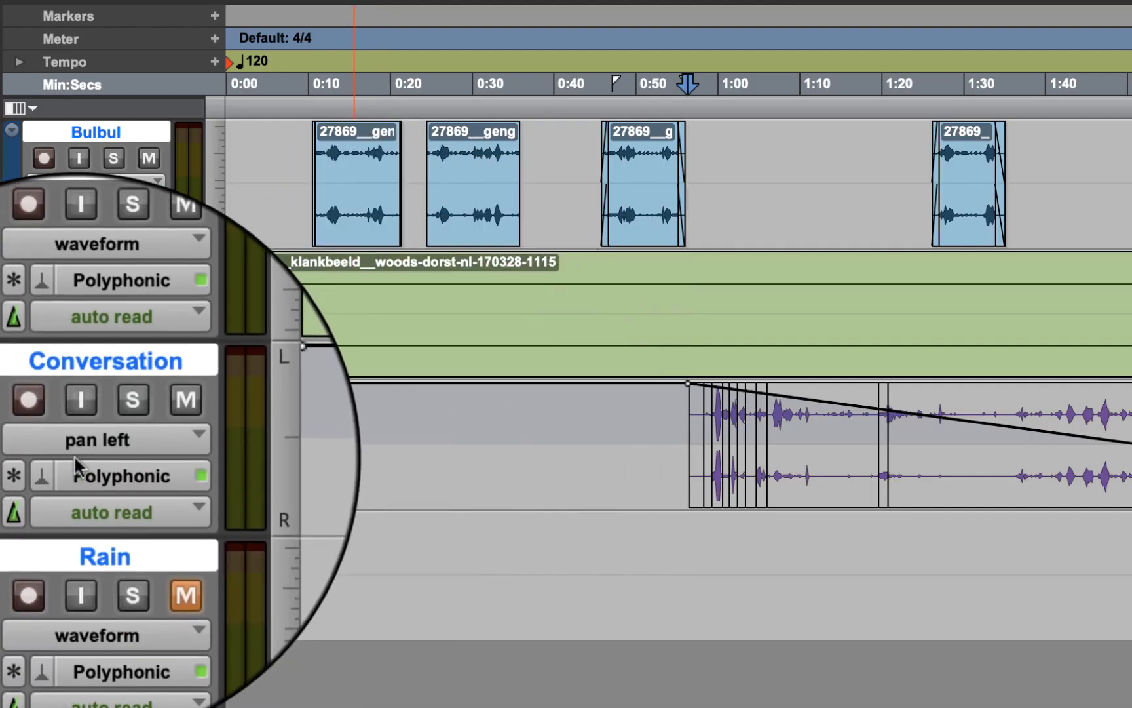
# Show the Conversation track's pan right automation and make it sweep from full left at the recording's start to far right at its end.
pyautogui.click(78, 452)
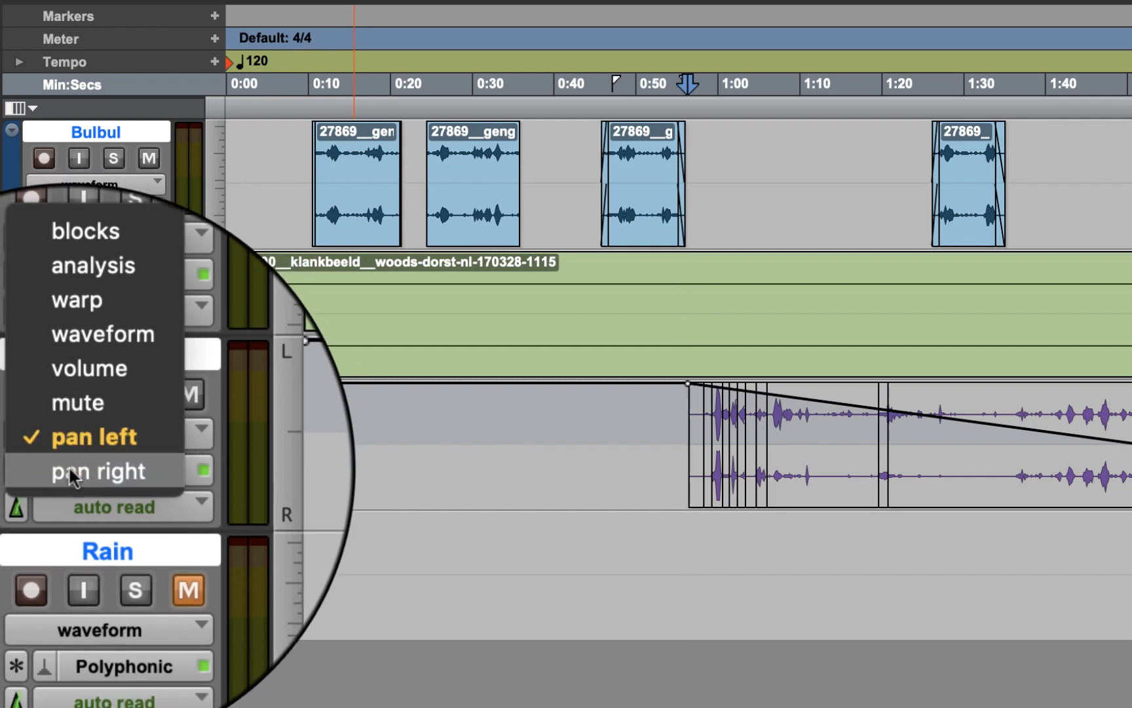
pyautogui.click(72, 473)
pyautogui.moveTo(247, 469); pyautogui.dragTo(249, 359)
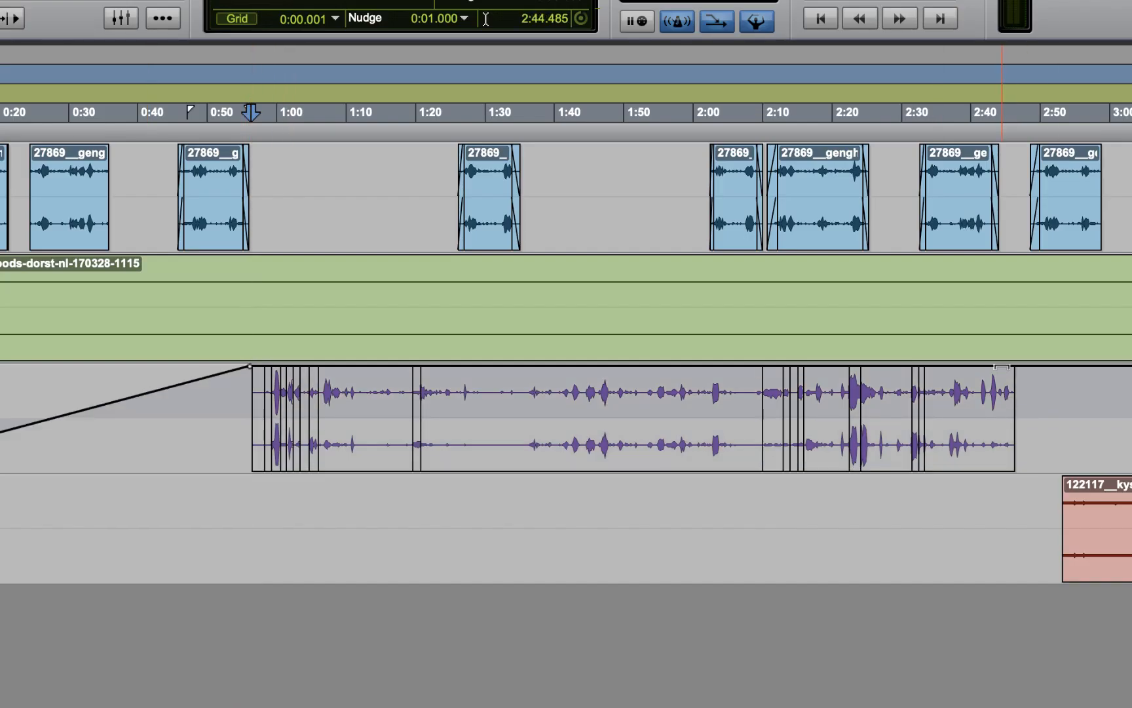
pyautogui.click(1026, 357)
pyautogui.click(1039, 375)
pyautogui.moveTo(1018, 367); pyautogui.dragTo(1016, 468)
# Listen to the Conversation panning from its start at about 0:56, from about 1:23 and from about 1:40.
pyautogui.click(248, 113)
pyautogui.press('space')
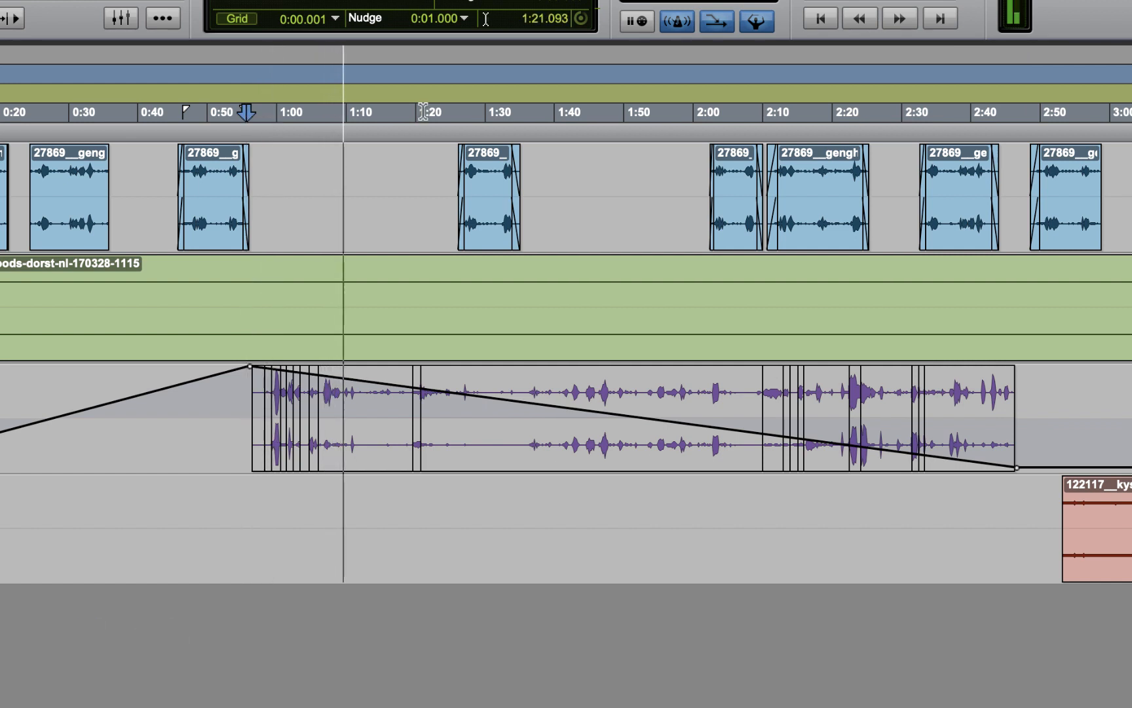
pyautogui.click(438, 112)
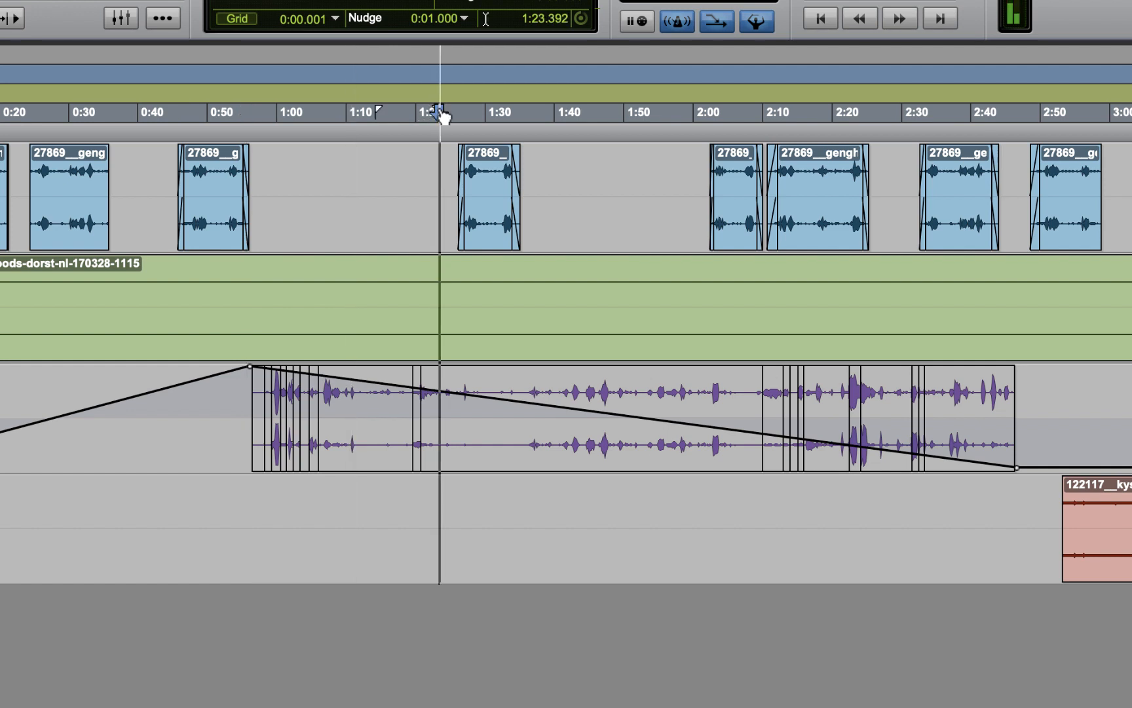
pyautogui.click(558, 108)
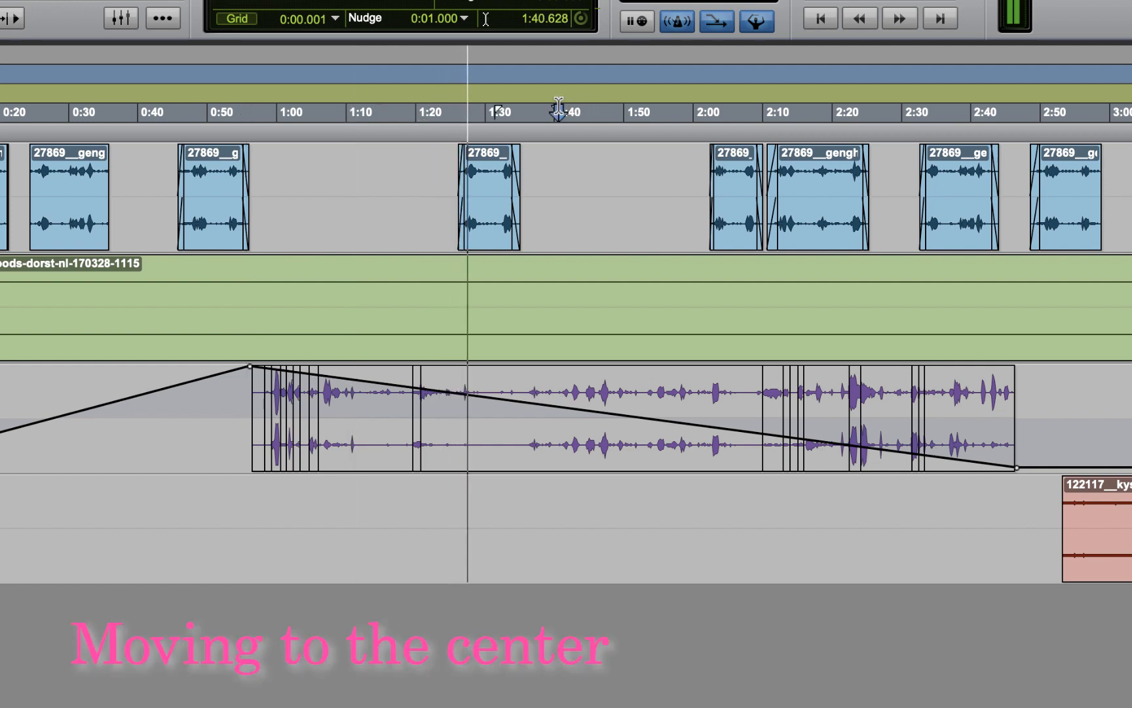
pyautogui.press('space')
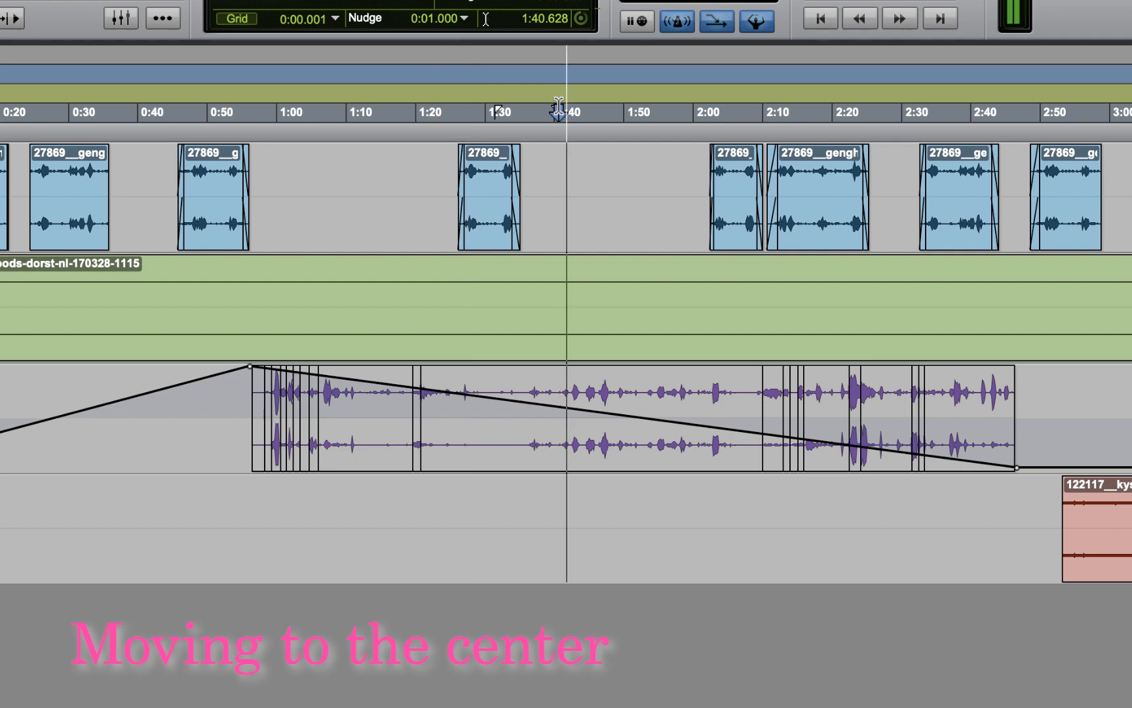
# Listen to the end of the Conversation panning from about 2:34.
pyautogui.click(931, 111)
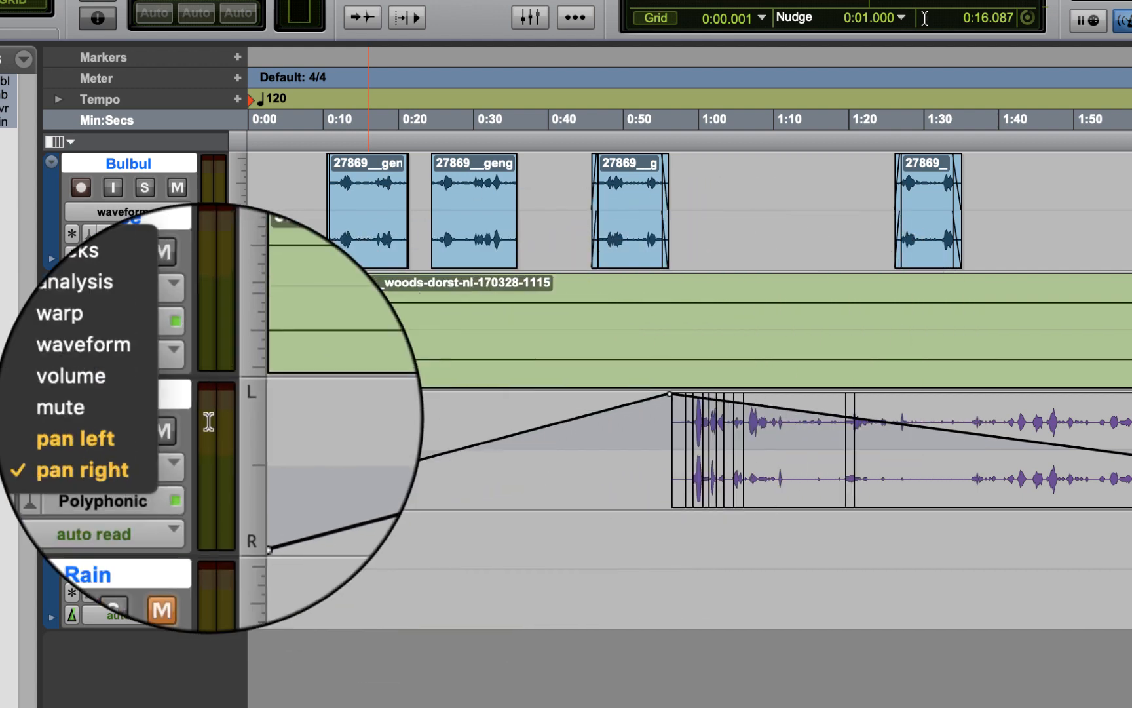
# Display the Conversation track's volume automation and shape it quiet at the start, louder at about 1:51 and quietest at the end.
pyautogui.click(139, 391)
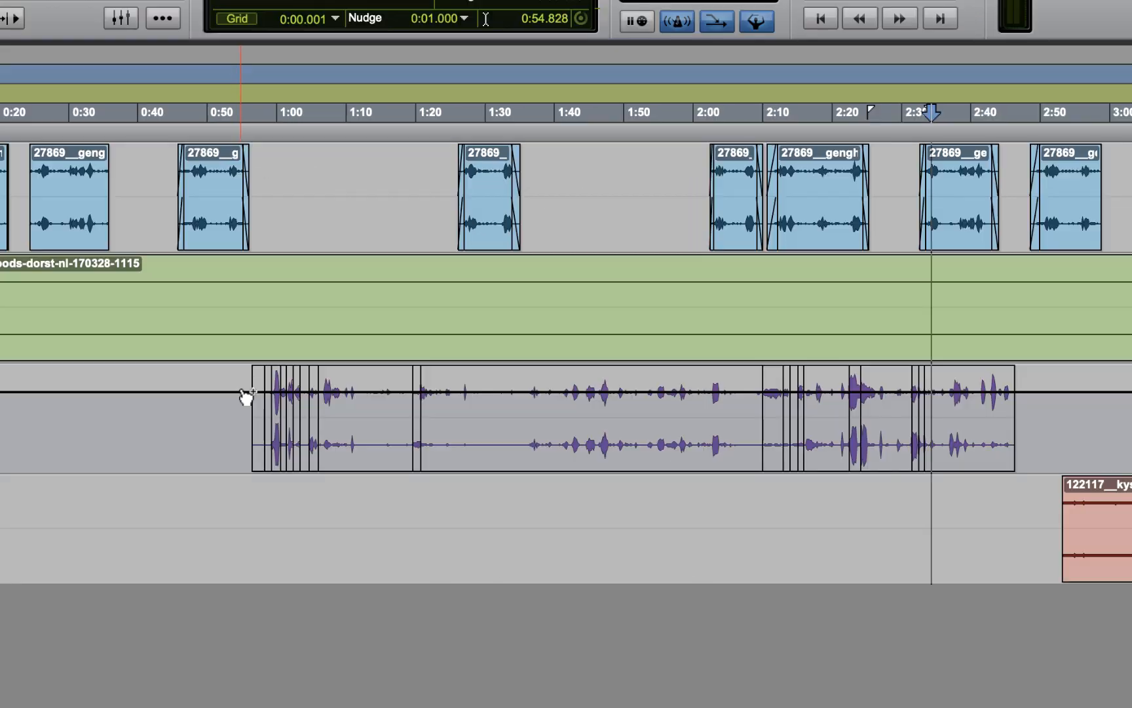
pyautogui.moveTo(243, 393); pyautogui.dragTo(243, 424)
pyautogui.moveTo(633, 424); pyautogui.dragTo(634, 401)
pyautogui.moveTo(1013, 401); pyautogui.dragTo(1015, 439)
# Play the Conversation from about 0:56 and fine-tune its middle volume breakpoint at about 1:51, first louder, then softer again.
pyautogui.click(251, 116)
pyautogui.press('space')
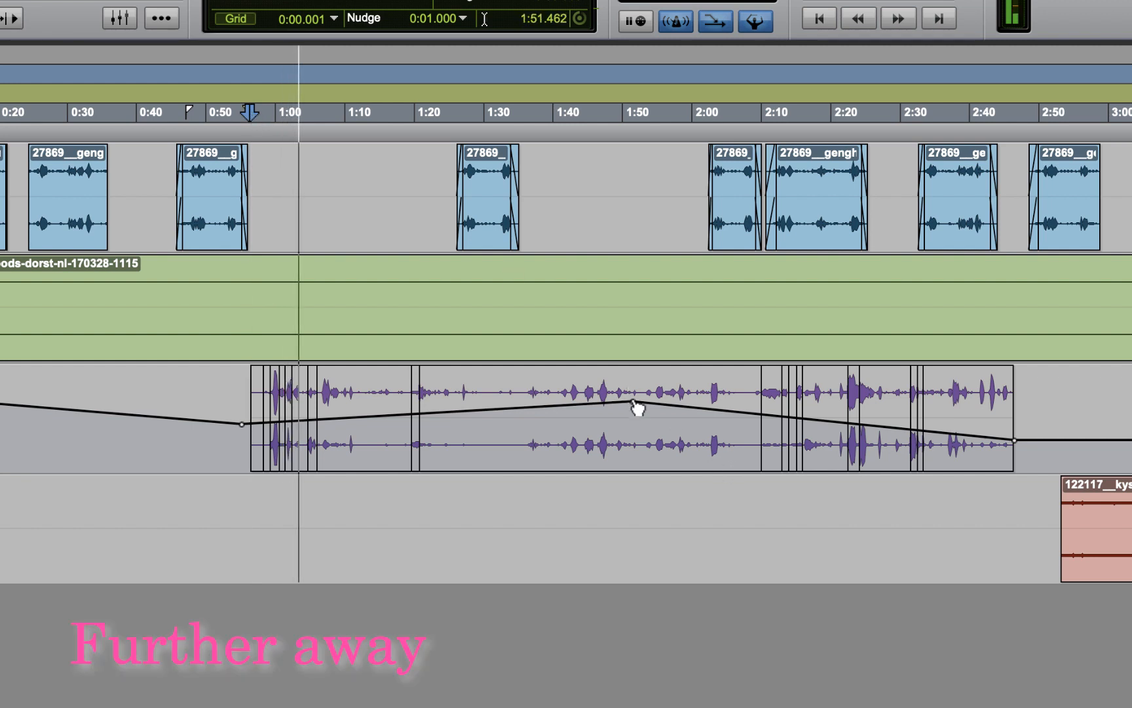
pyautogui.moveTo(633, 401); pyautogui.dragTo(633, 387)
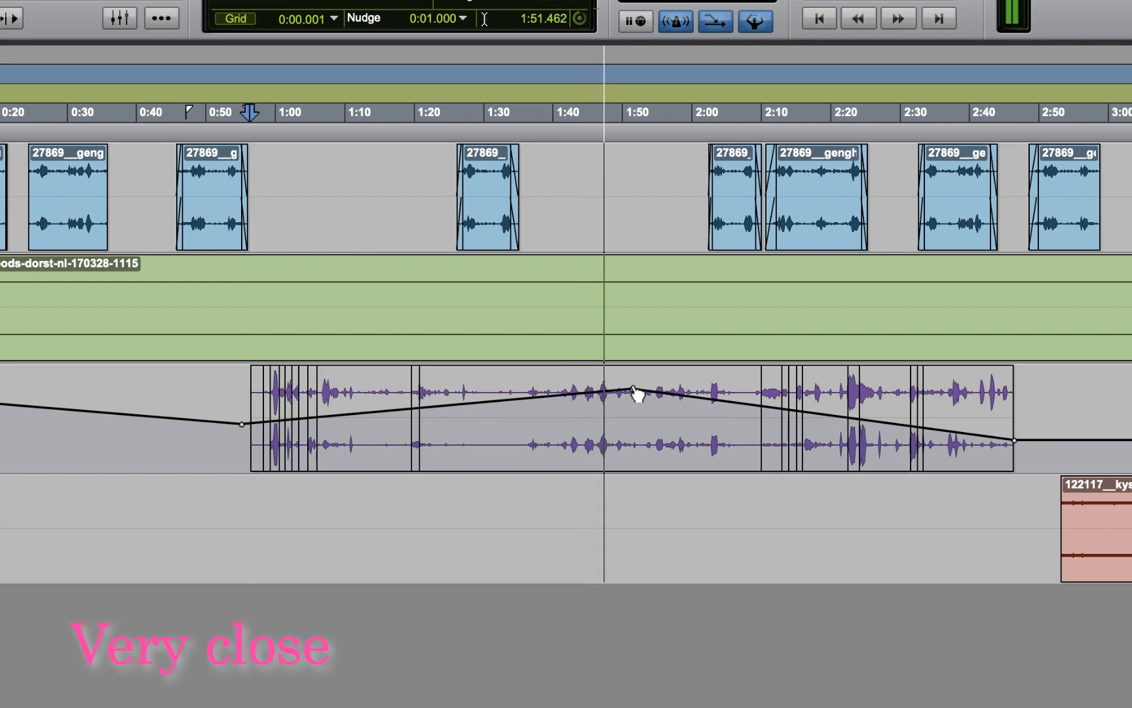
pyautogui.click(633, 389)
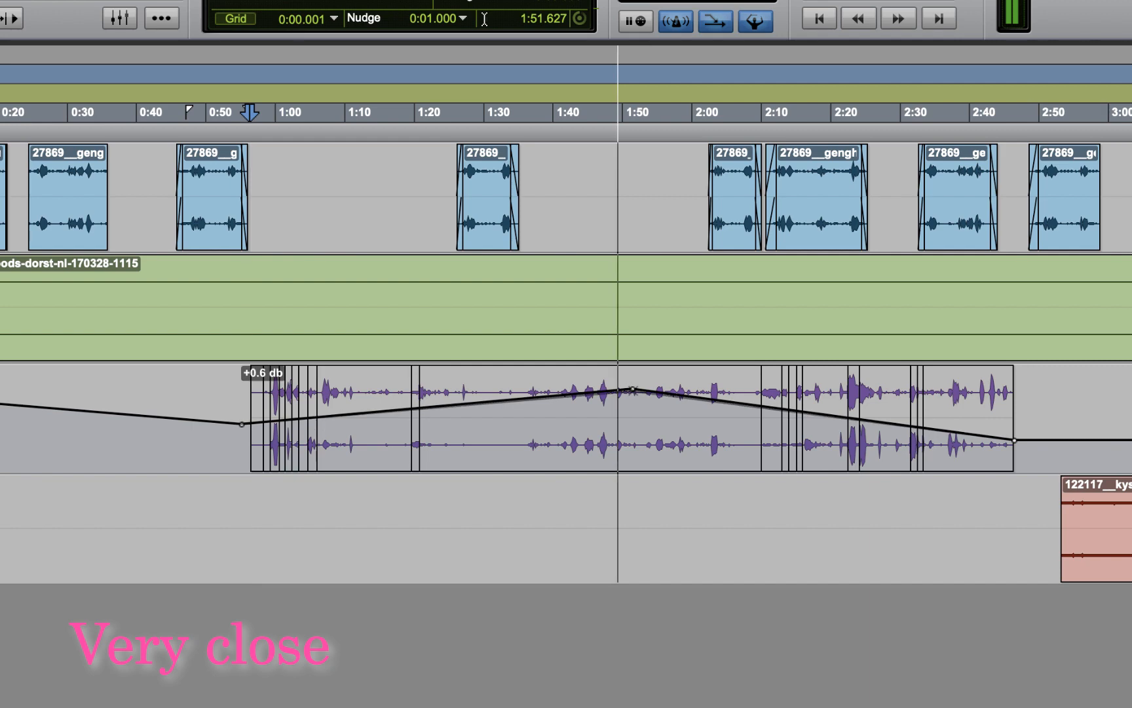
pyautogui.moveTo(633, 389); pyautogui.dragTo(633, 401)
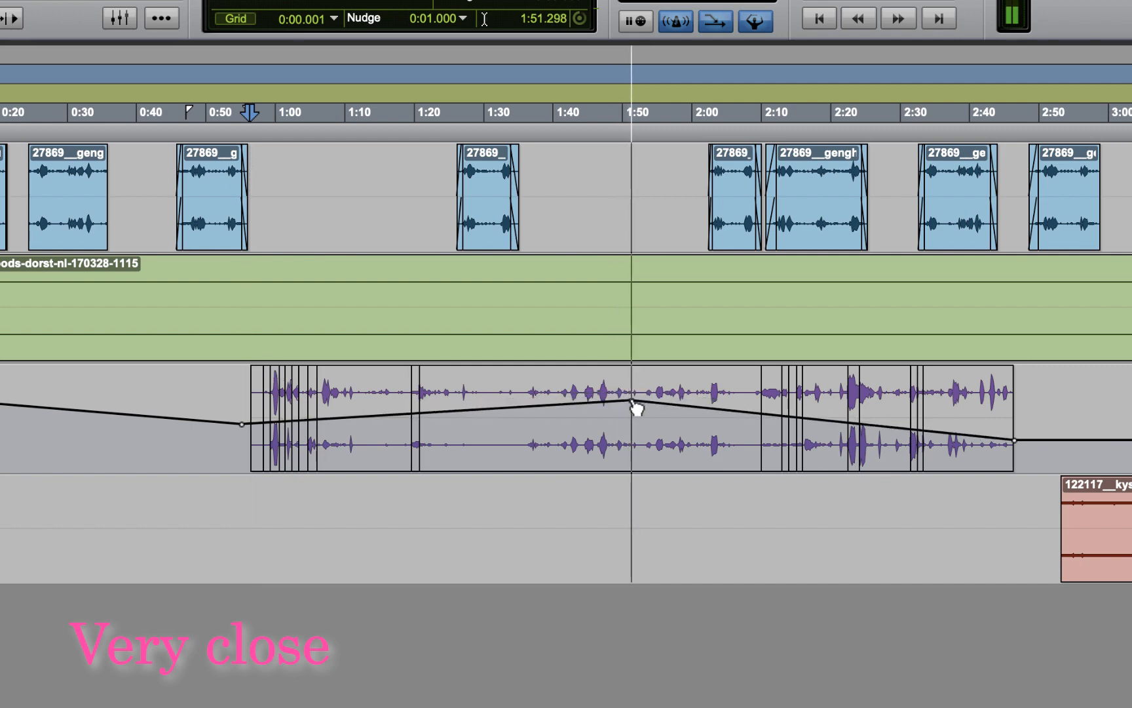
pyautogui.press('space')
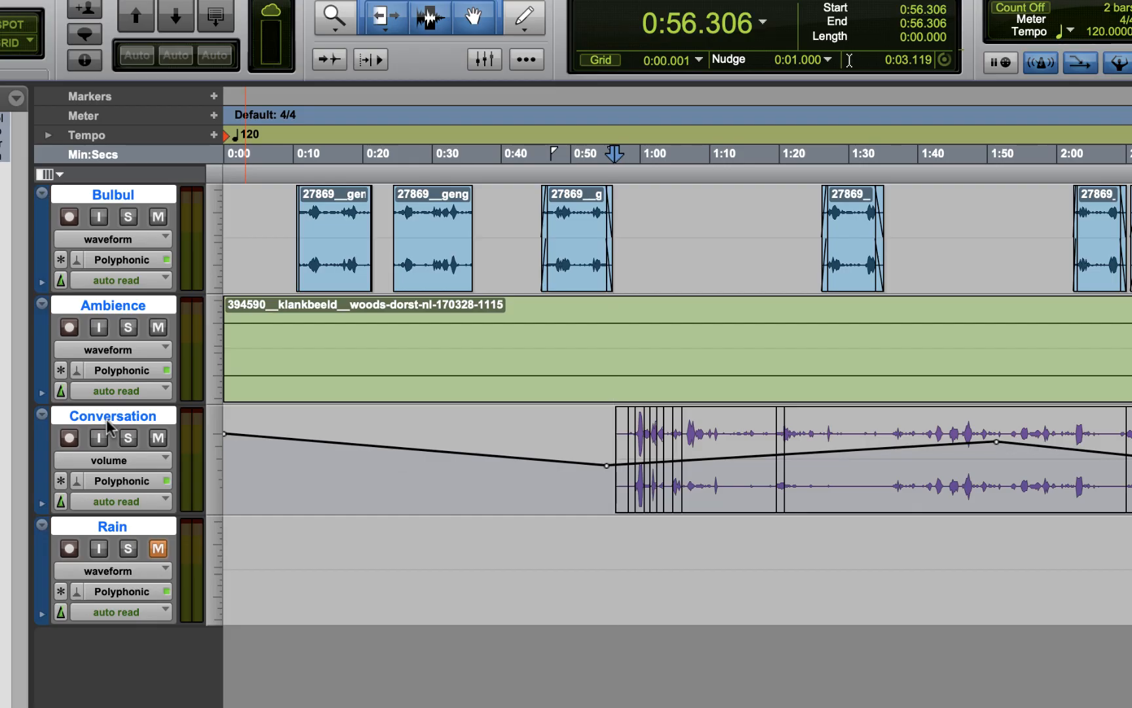
# Show the mixer and insert the multichannel D-Verb (stereo) reverb on the Conversation track.
pyautogui.press('super+equal')
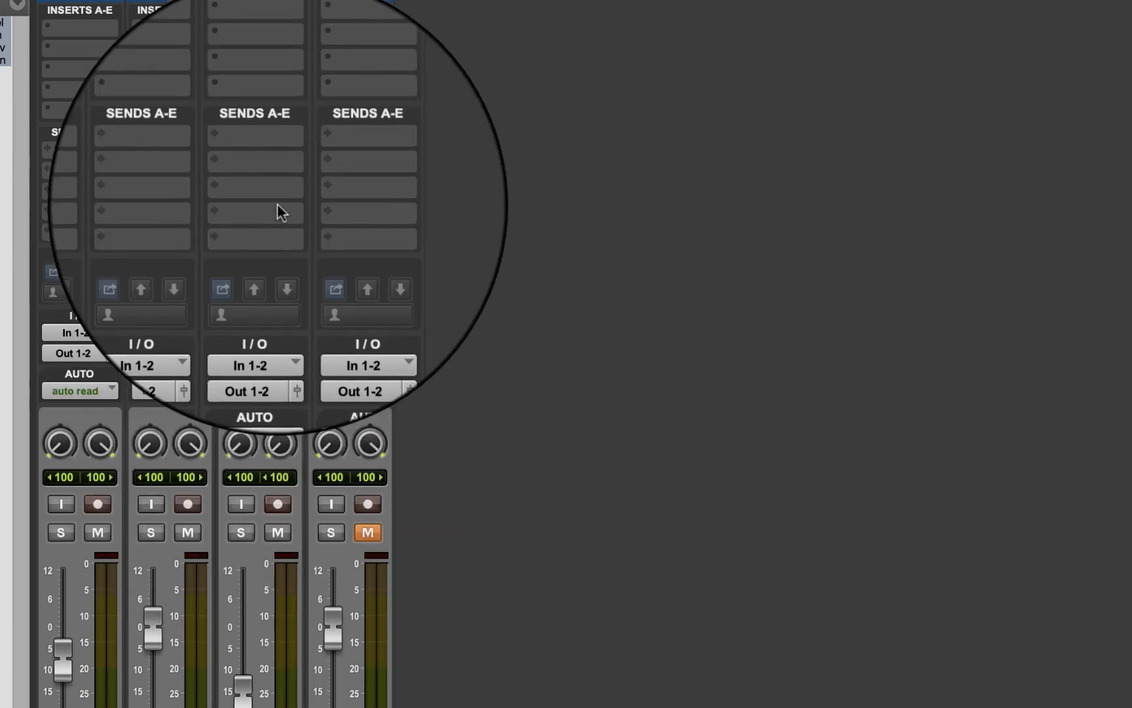
pyautogui.click(259, 25)
pyautogui.moveTo(262, 27)
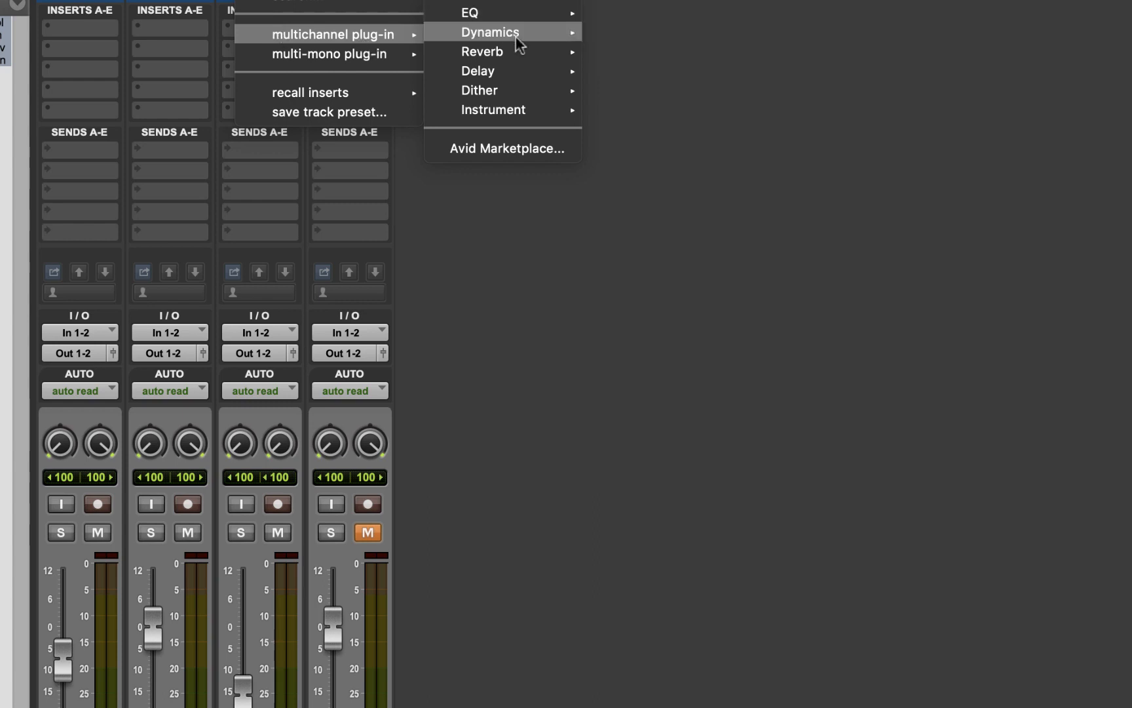
pyautogui.moveTo(520, 51)
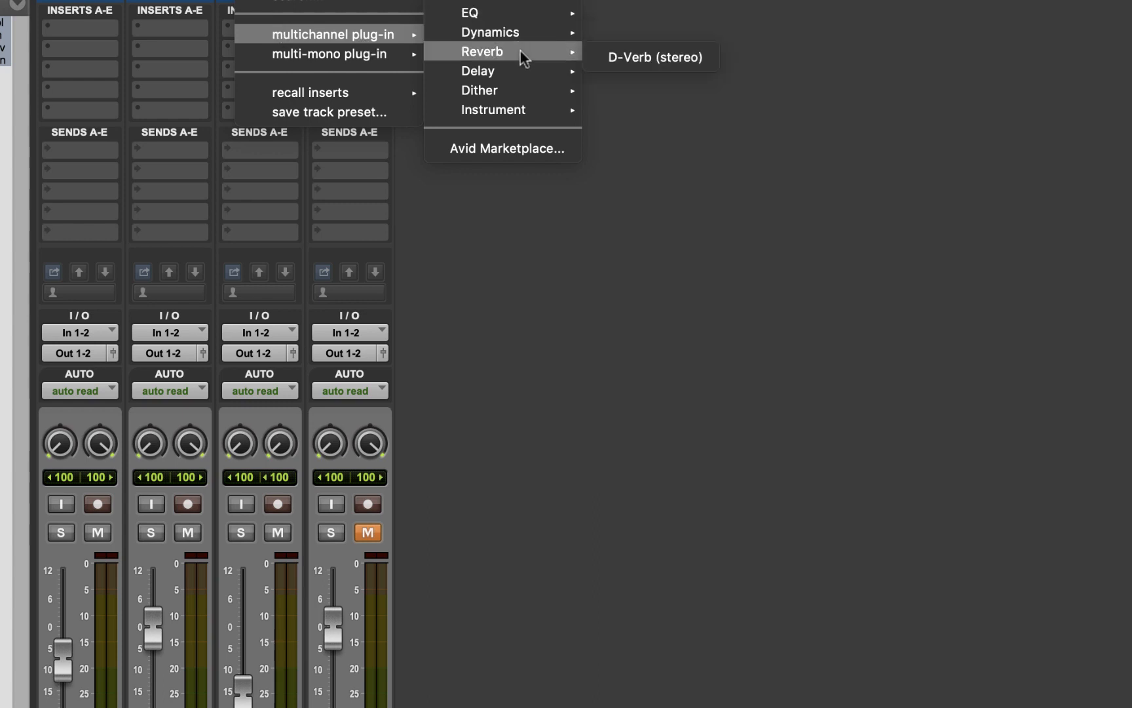
pyautogui.click(616, 61)
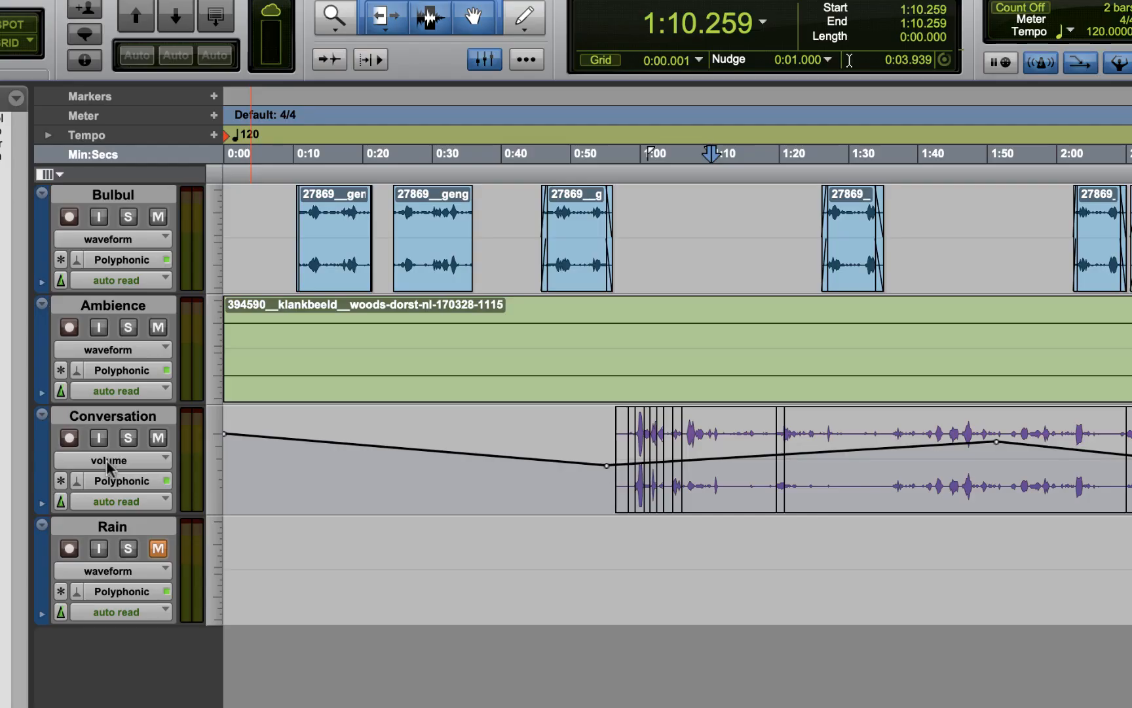
# Display the Conversation track's D-Verb Wet/Dry automation and make it wetter at both ends than in the middle of the recording.
pyautogui.click(108, 466)
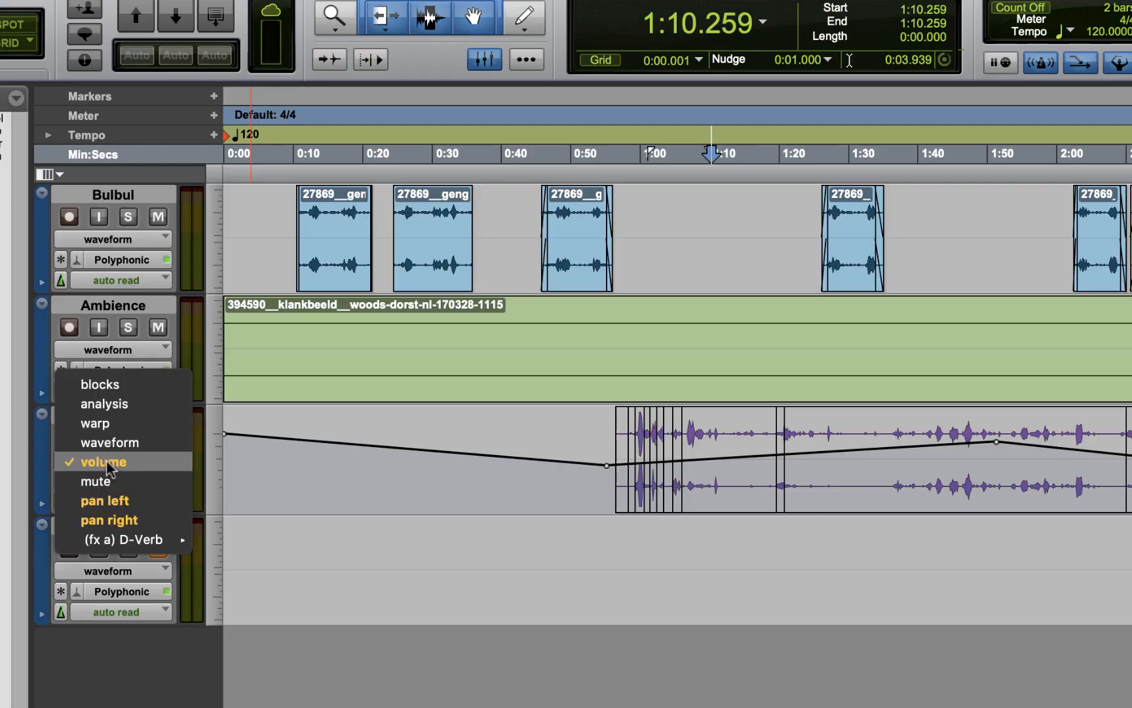
pyautogui.moveTo(121, 538)
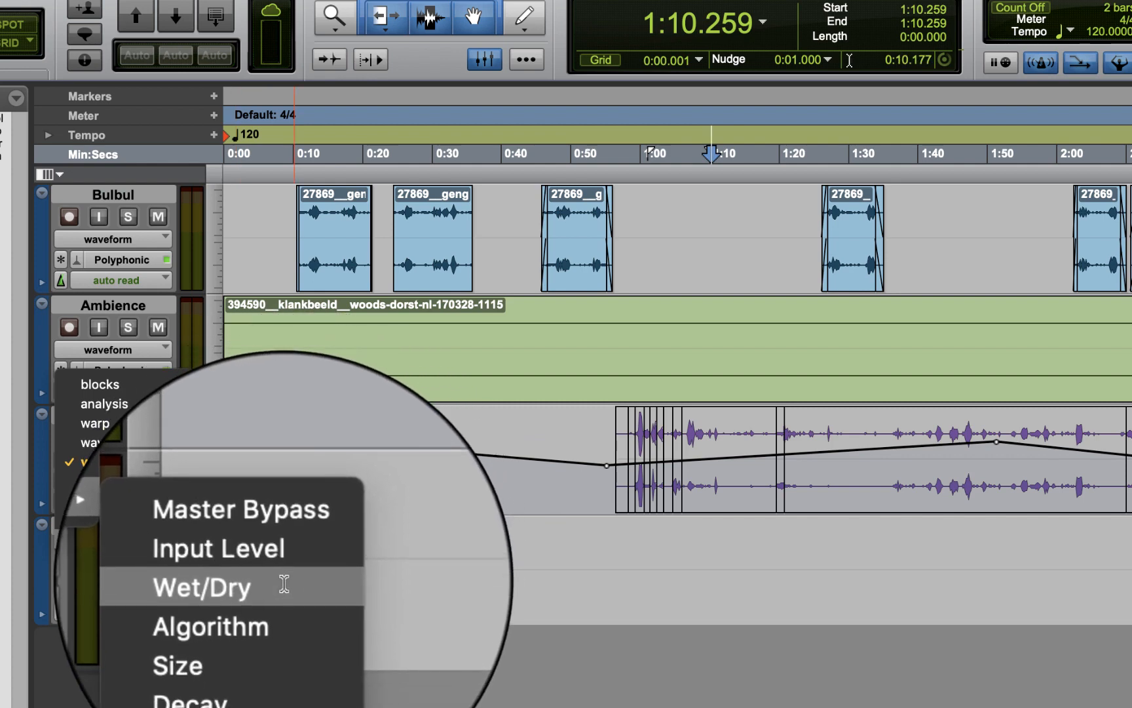
pyautogui.click(284, 584)
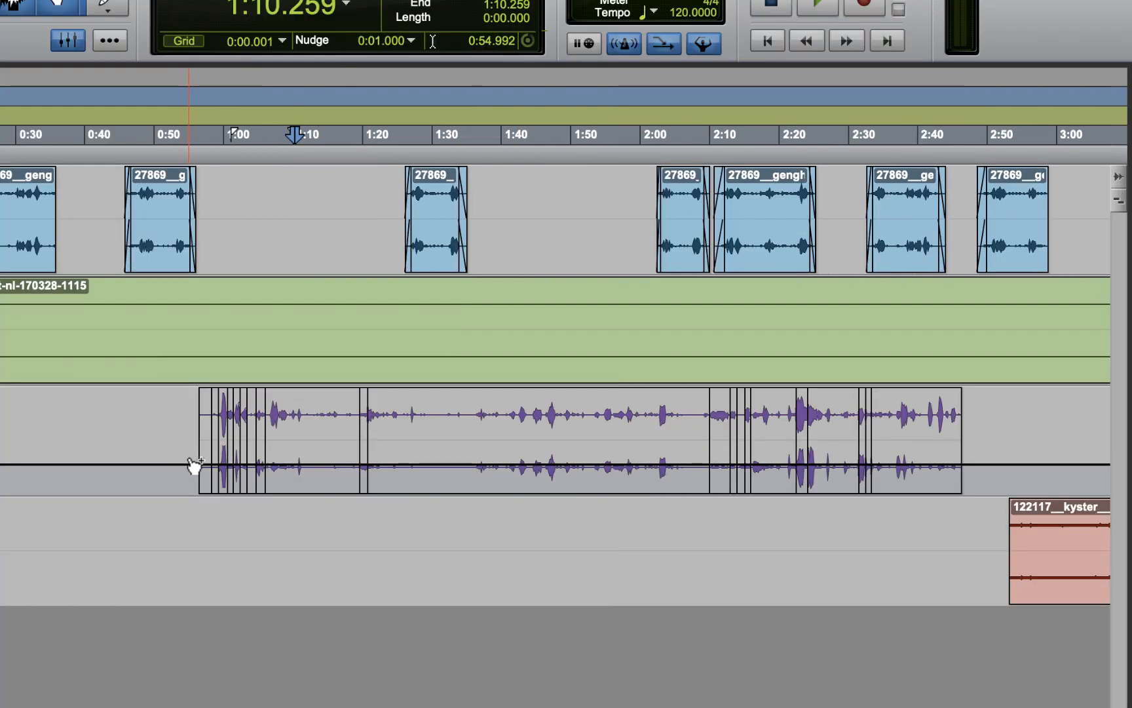
pyautogui.moveTo(611, 483); pyautogui.dragTo(604, 445)
pyautogui.moveTo(960, 455); pyautogui.dragTo(960, 417)
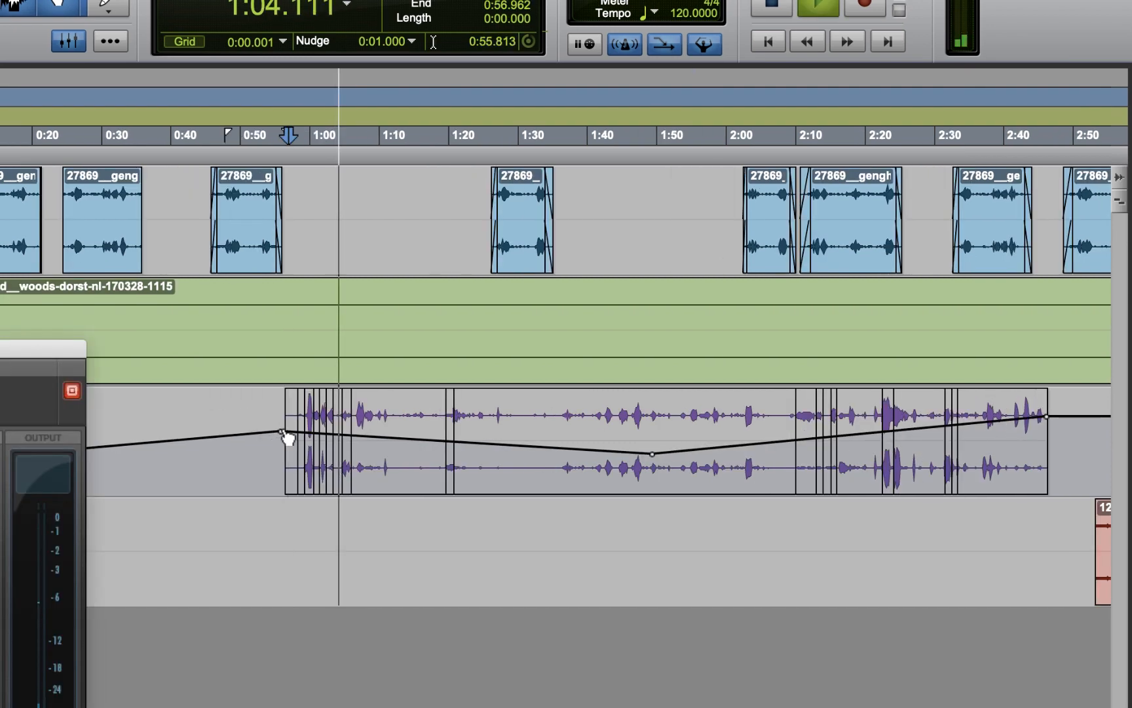
# During playback, lower the Wet/Dry breakpoints at the start, end and middle of the Conversation recording for less reverb.
pyautogui.moveTo(286, 437); pyautogui.dragTo(285, 445)
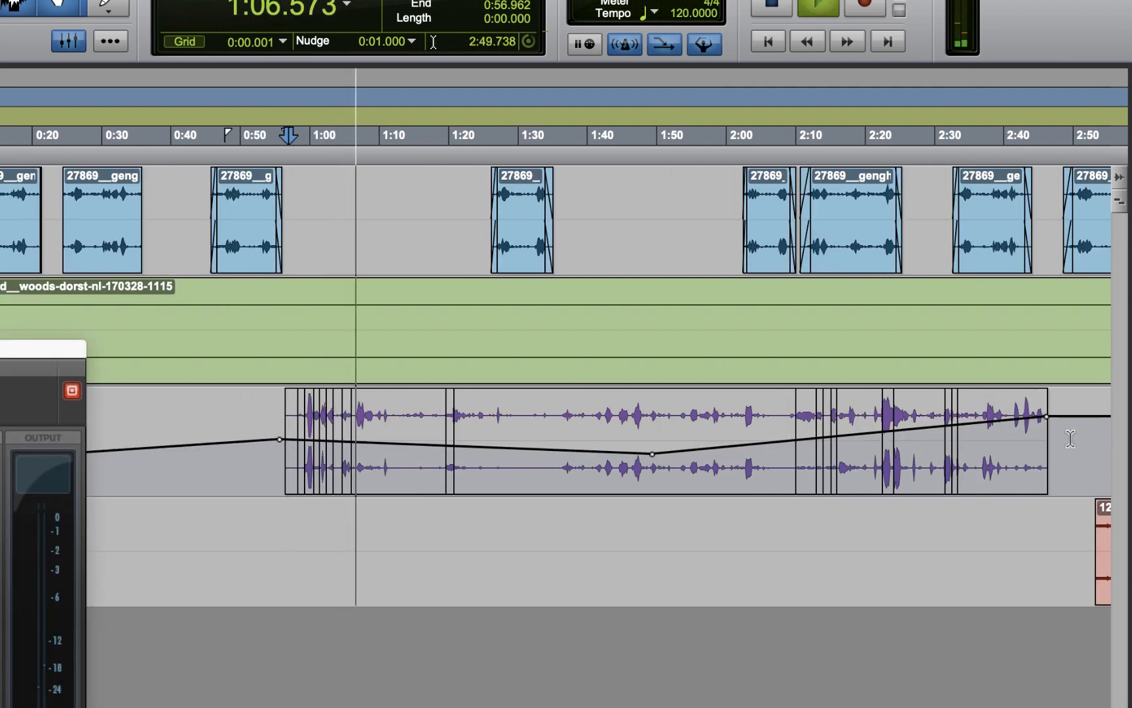
pyautogui.moveTo(1046, 416); pyautogui.dragTo(1047, 427)
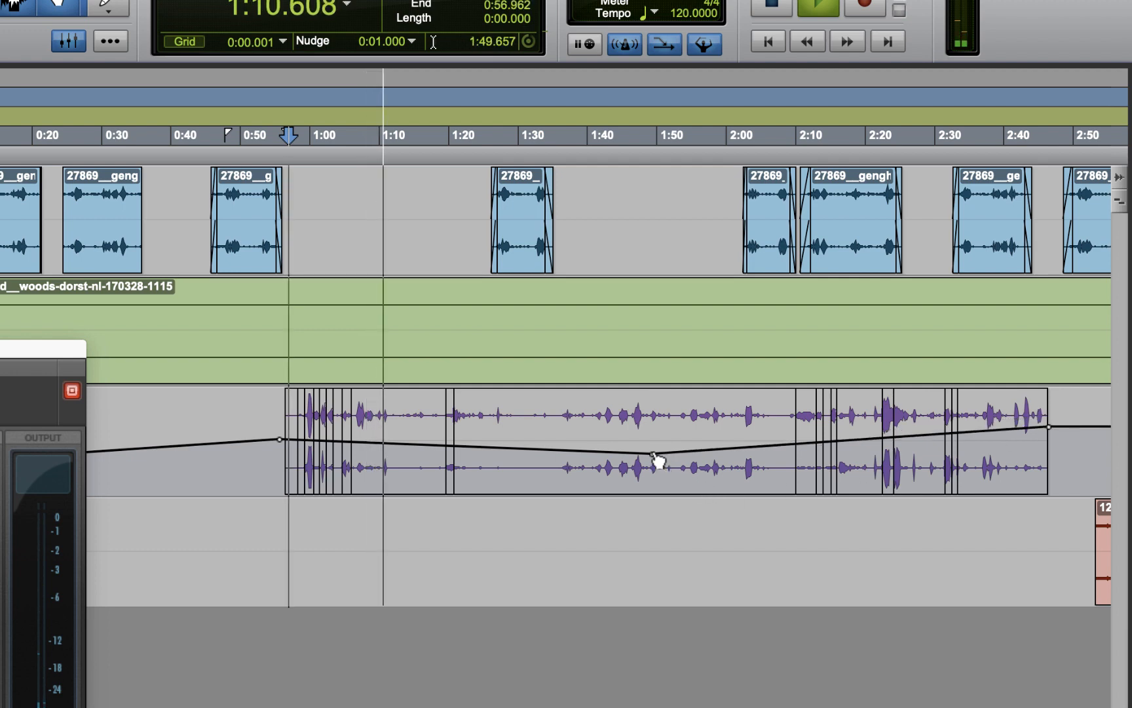
pyautogui.moveTo(652, 453); pyautogui.dragTo(654, 466)
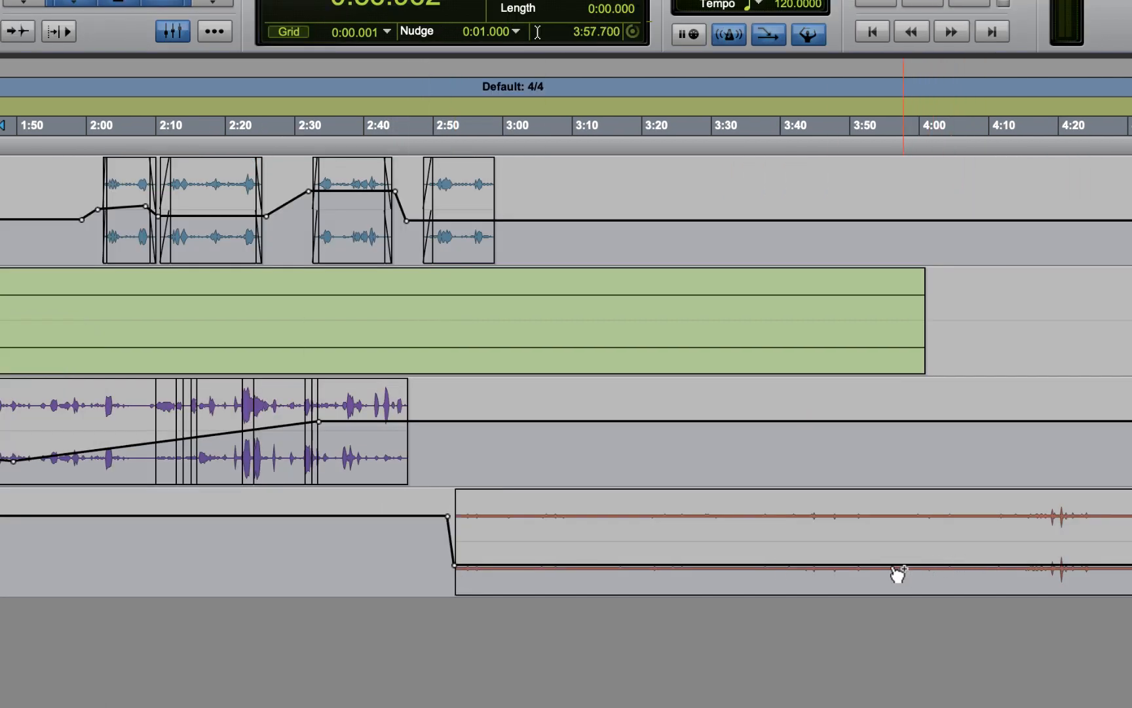
# Make the Rain volume rise gradually from the recording's start to a high level at about 3:37, and play the result.
pyautogui.moveTo(879, 564); pyautogui.dragTo(762, 510)
pyautogui.press('space')
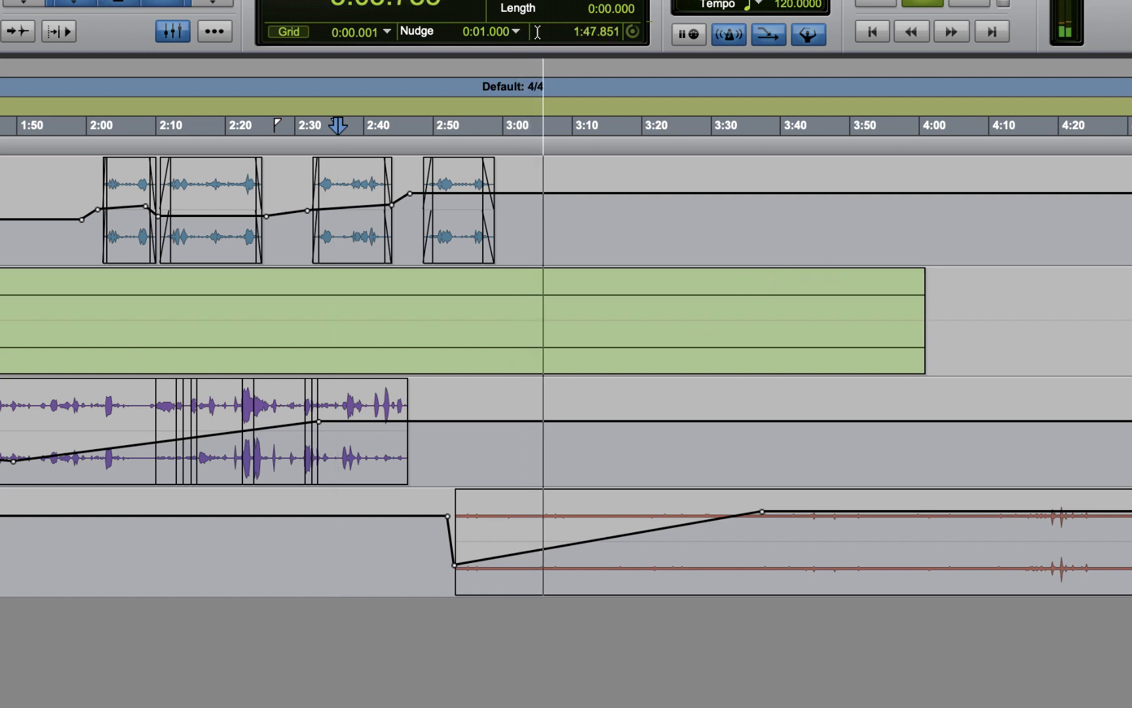
# Display the Ambience track's volume automation and fade it down from about 3:05 to the clip's end at about 4:00.
pyautogui.click(462, 302)
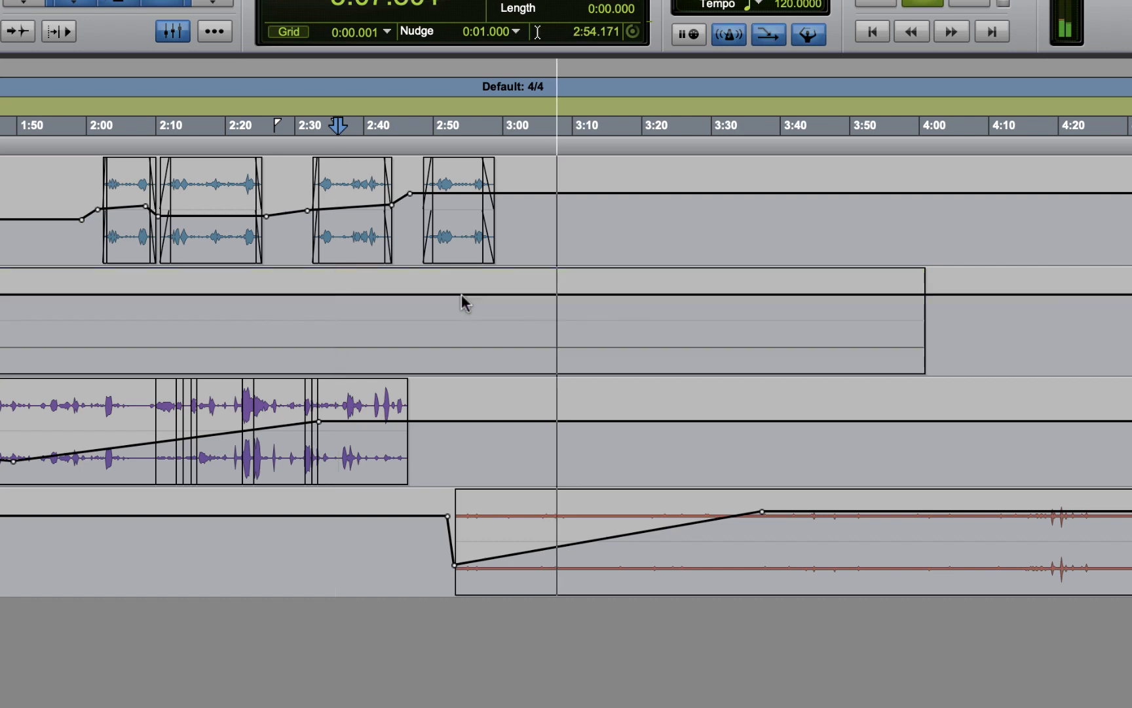
pyautogui.click(536, 295)
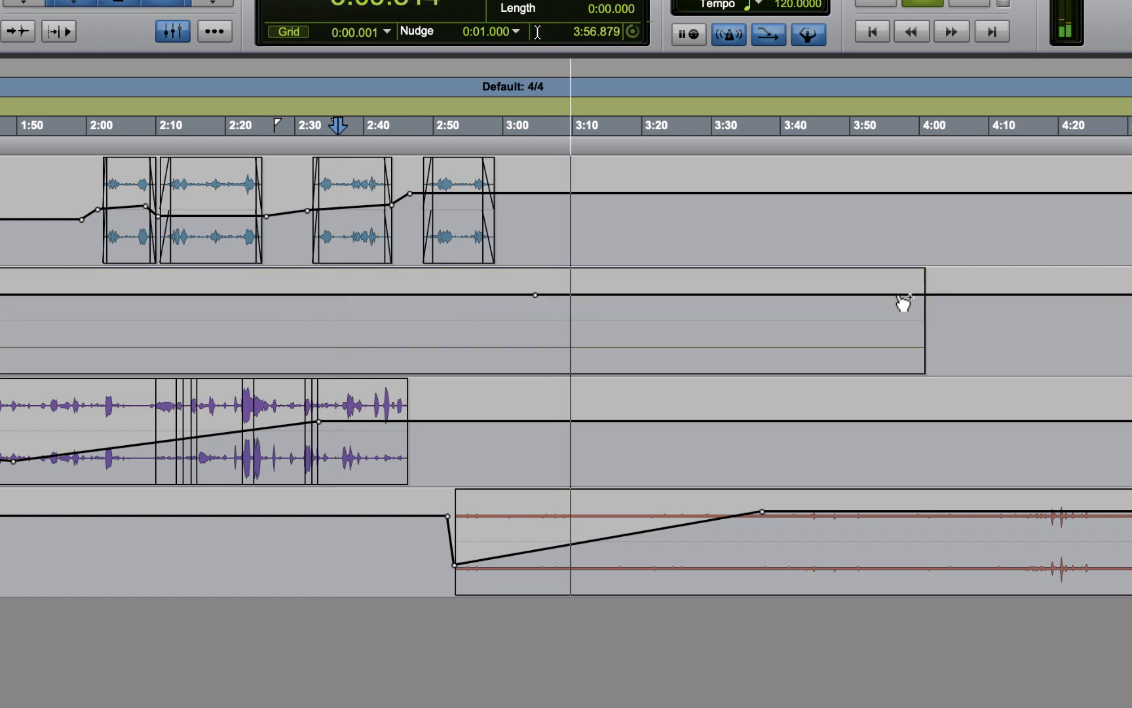
pyautogui.moveTo(906, 296); pyautogui.dragTo(921, 335)
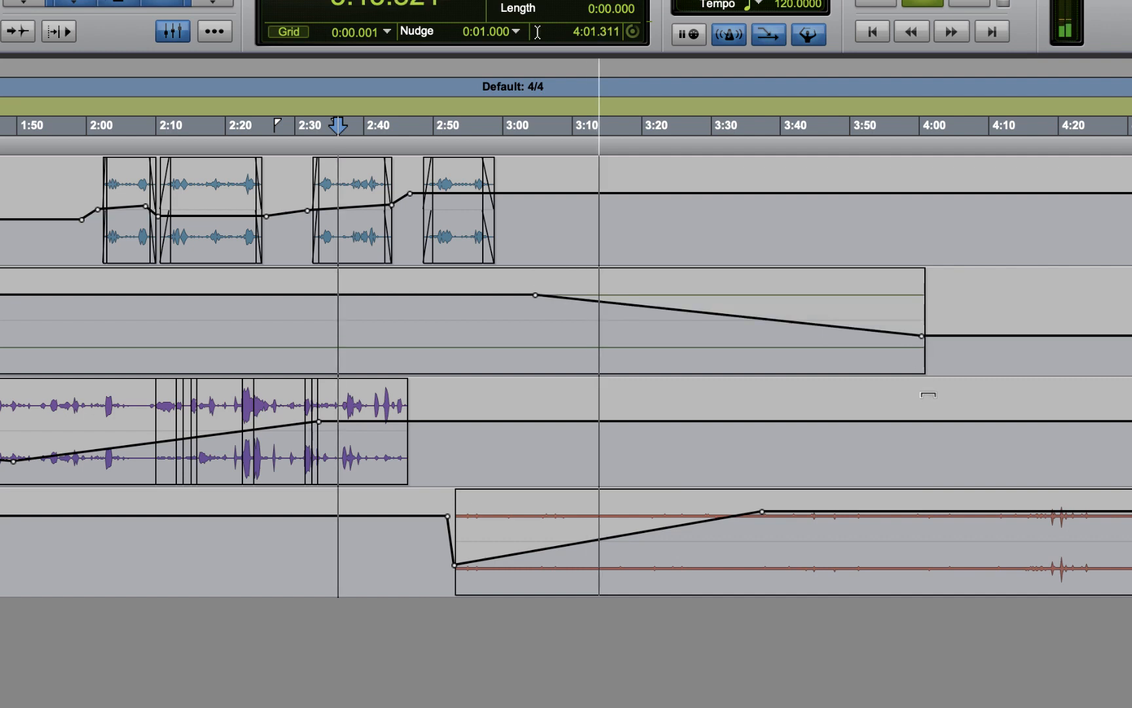